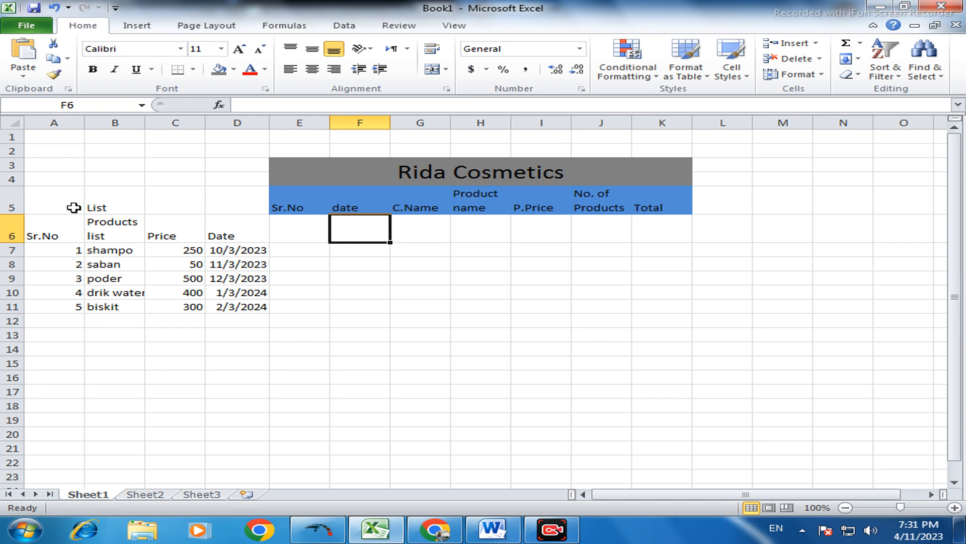
# Step: Merge and center the List heading across A5:D5 and align it vertically to the middle
pyautogui.moveTo(45, 207); pyautogui.dragTo(229, 209)
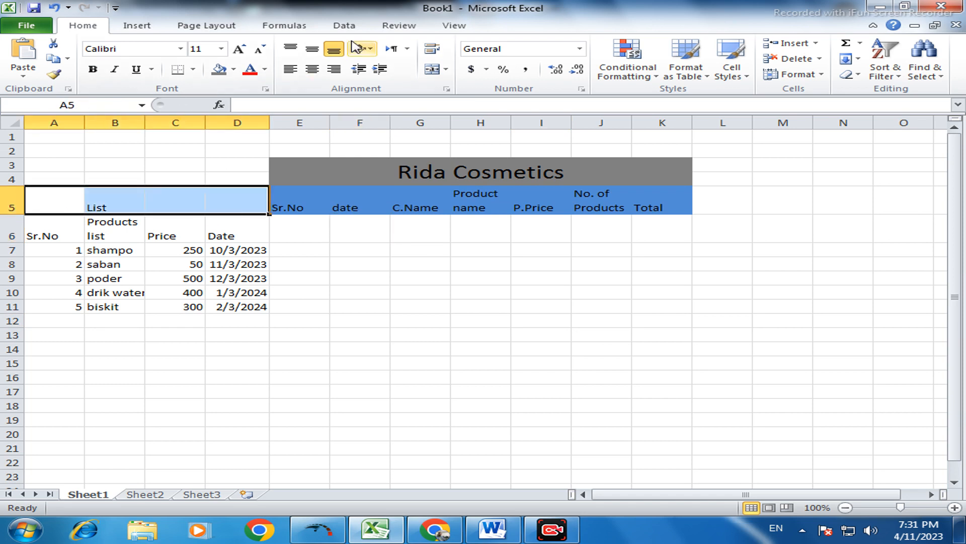
pyautogui.click(432, 69)
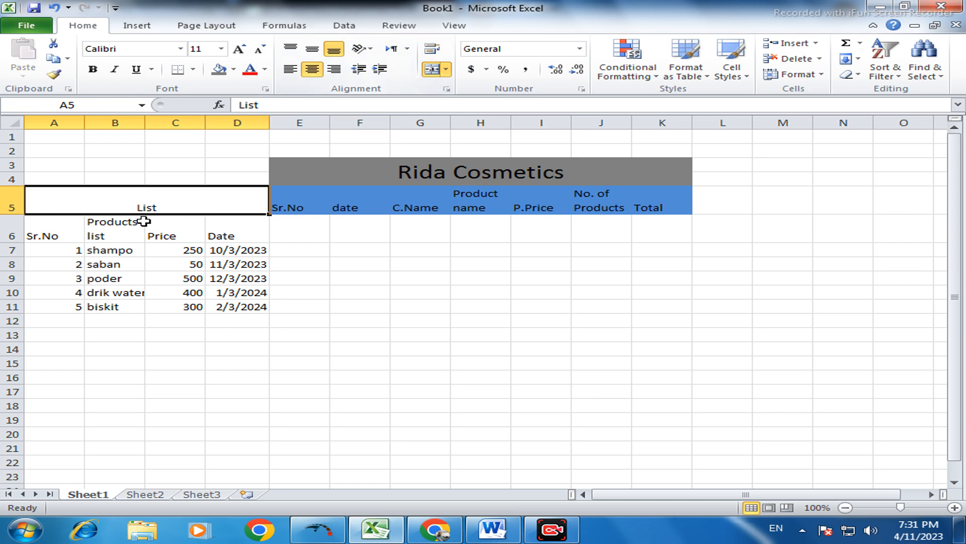
pyautogui.click(312, 49)
# Step: Enlarge the font of the merged List heading to size 24
pyautogui.click(241, 51)
pyautogui.click(240, 50)
pyautogui.click(241, 51)
pyautogui.click(240, 50)
pyautogui.click(239, 50)
pyautogui.click(239, 49)
pyautogui.click(240, 50)
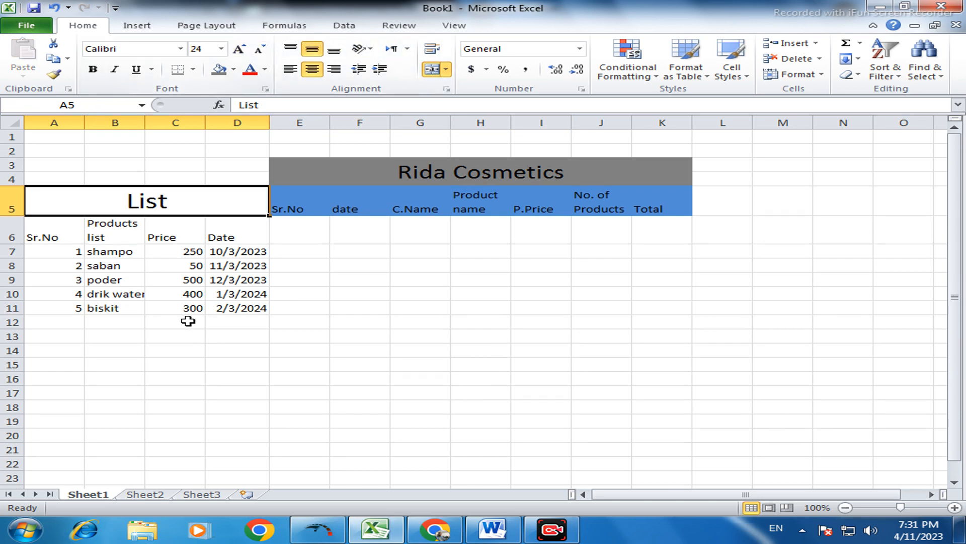
# Step: Fill the merged List heading with a light tan theme color
pyautogui.click(233, 70)
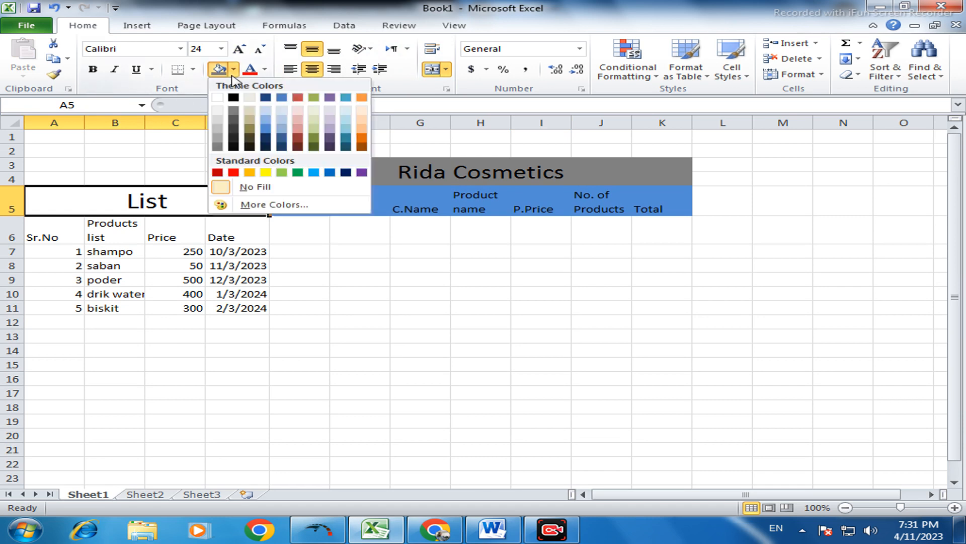
pyautogui.click(250, 111)
pyautogui.click(135, 284)
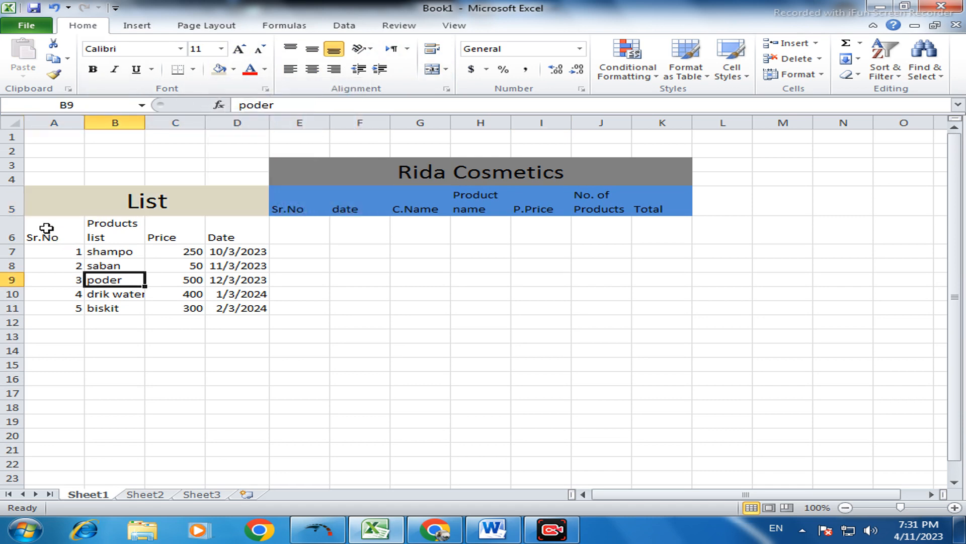
# Step: Center the contents of the product table A6:D11 both horizontally and vertically
pyautogui.moveTo(44, 226); pyautogui.dragTo(243, 302)
pyautogui.click(311, 69)
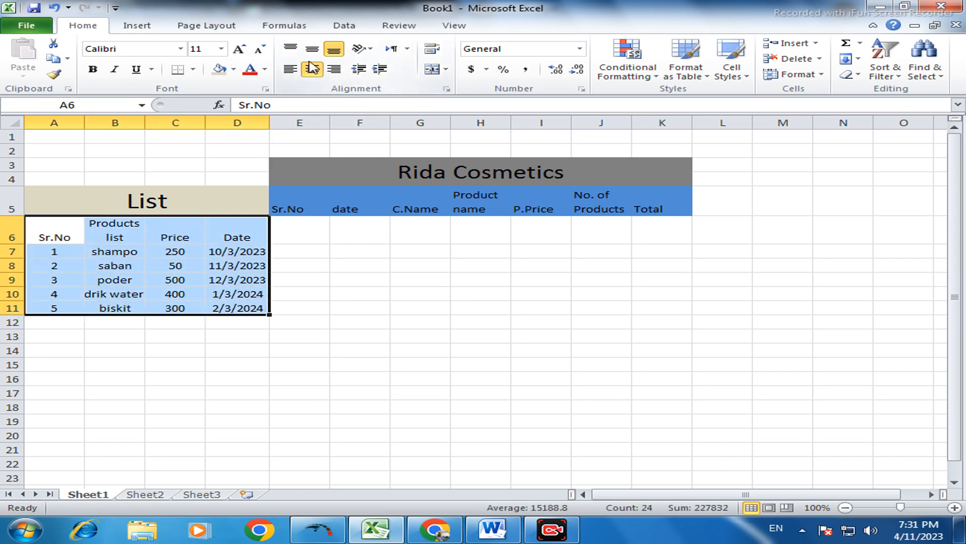
pyautogui.click(312, 49)
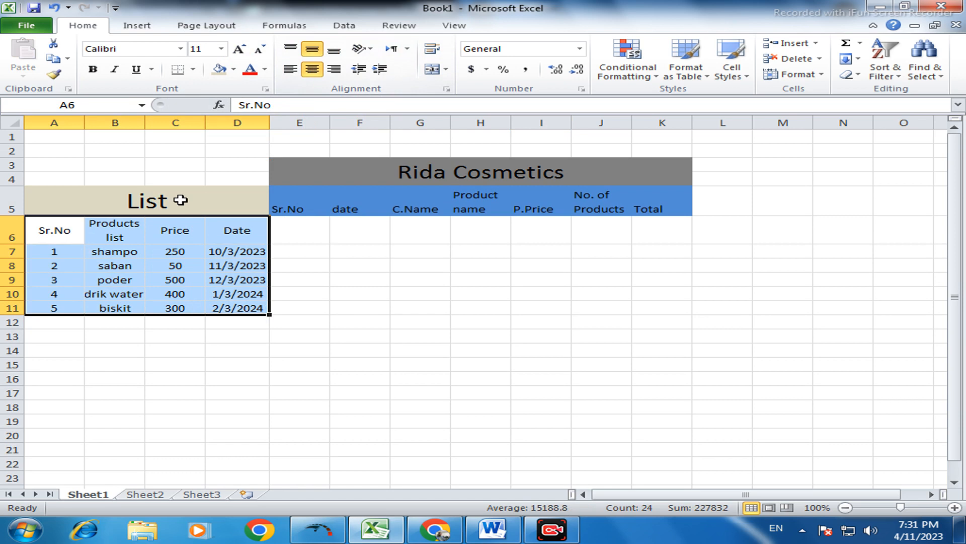
# Step: Apply all borders to the product table A6:D11 and widen column B slightly
pyautogui.click(193, 70)
pyautogui.click(206, 183)
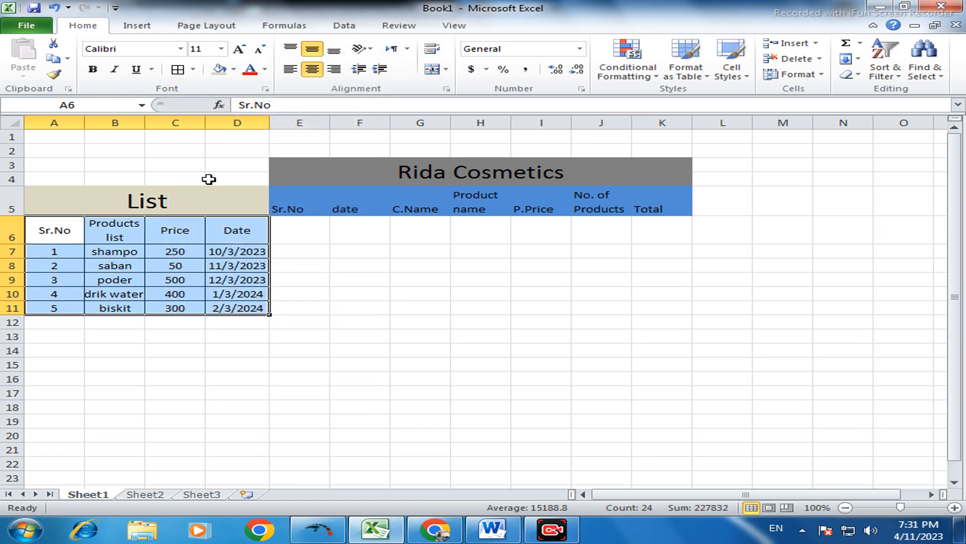
pyautogui.click(347, 257)
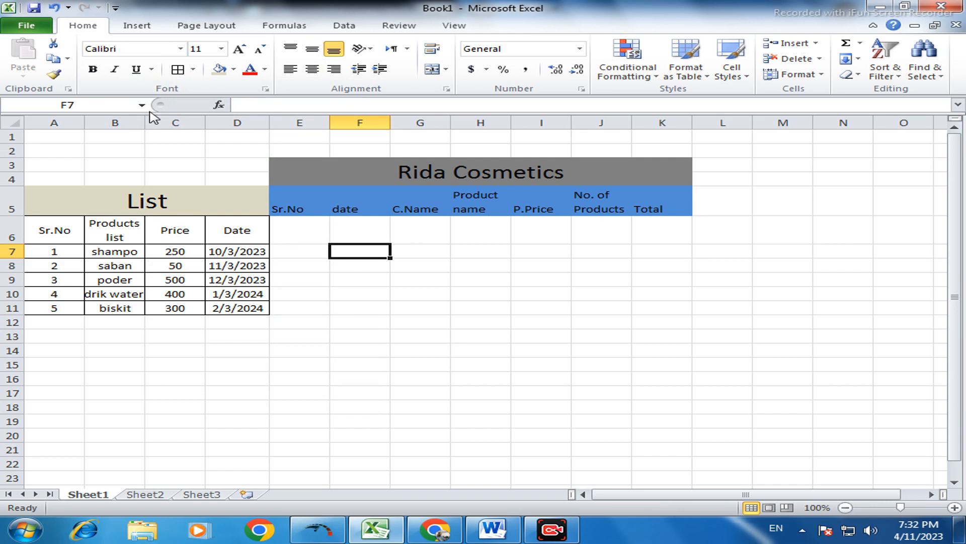
pyautogui.moveTo(145, 122); pyautogui.dragTo(154, 122)
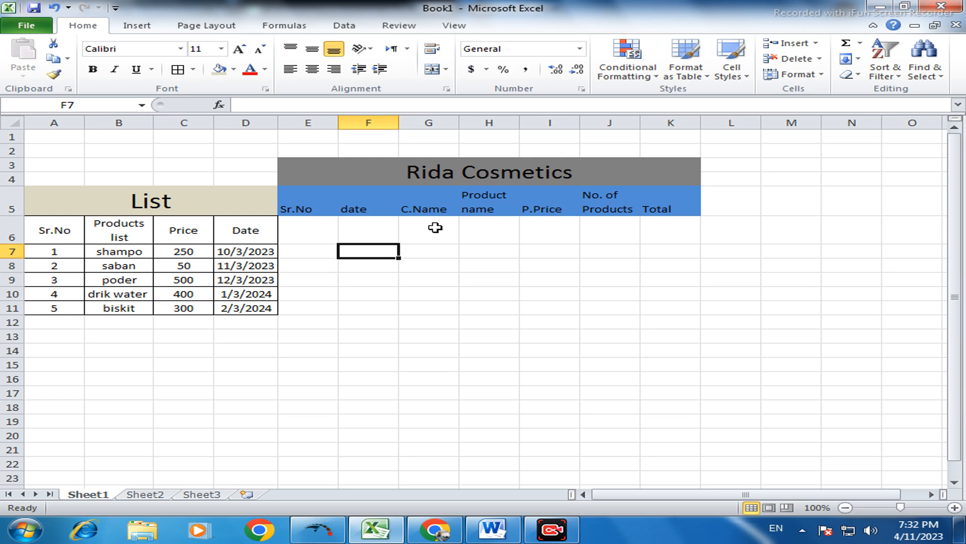
# Step: Review the Rida Cosmetics column headings from Sr.No to Total and the product names in B7:B11
pyautogui.click(290, 207)
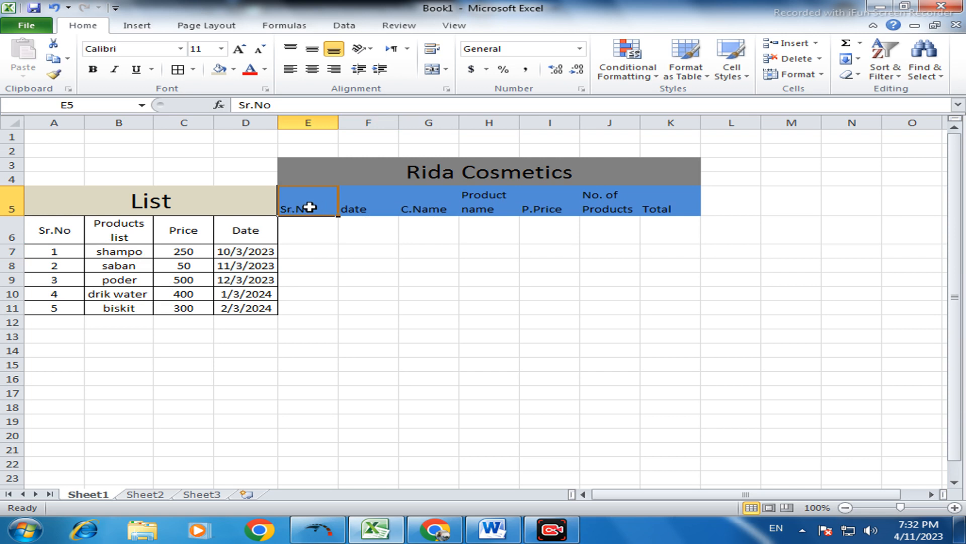
pyautogui.click(380, 207)
pyautogui.click(440, 207)
pyautogui.click(503, 205)
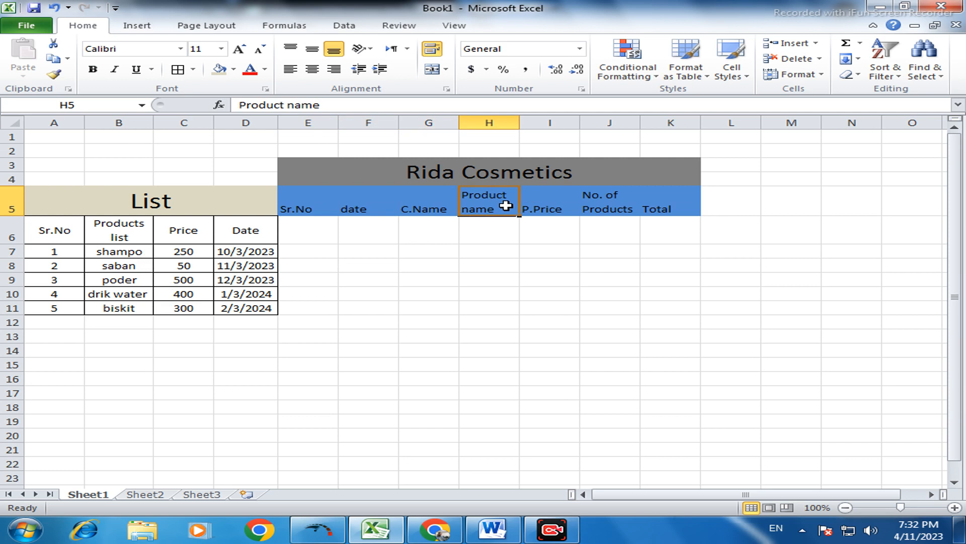
pyautogui.click(571, 205)
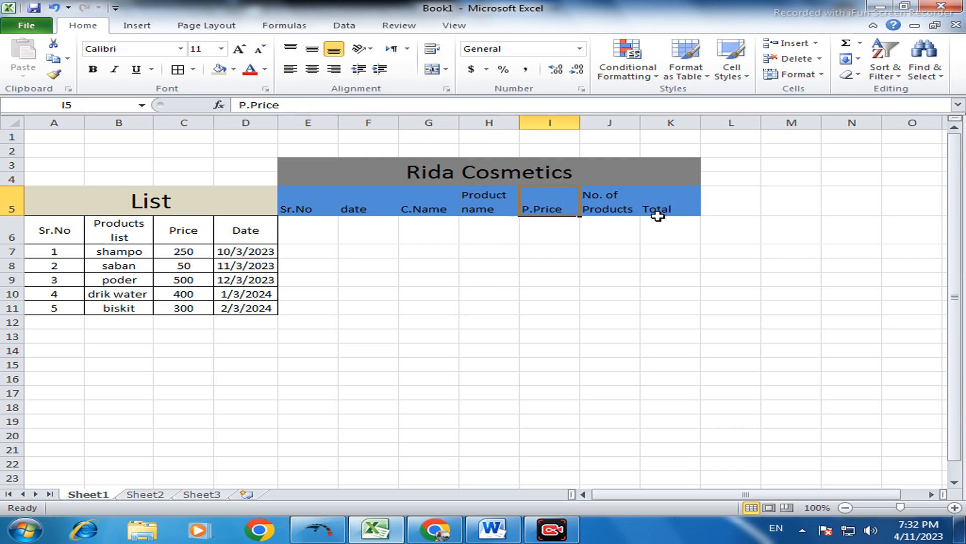
pyautogui.click(626, 208)
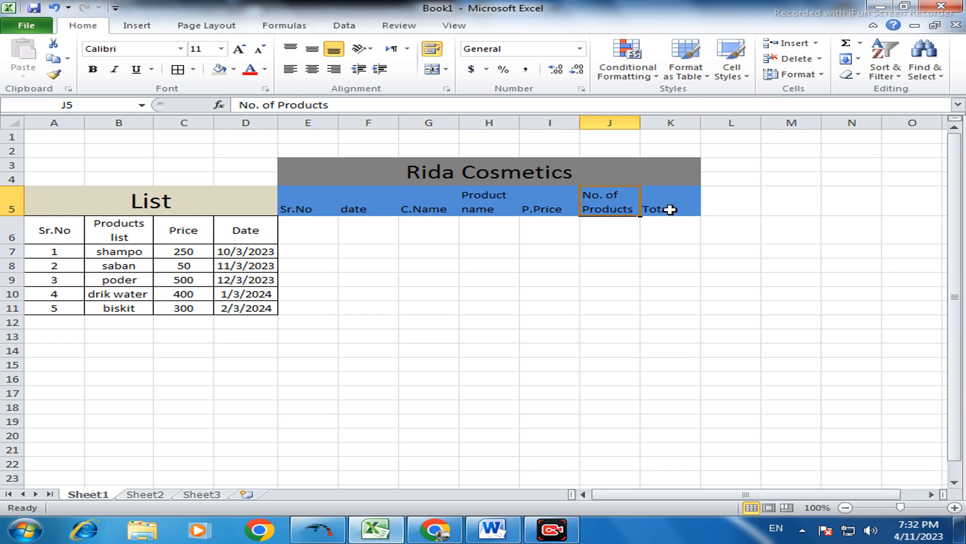
pyautogui.click(659, 207)
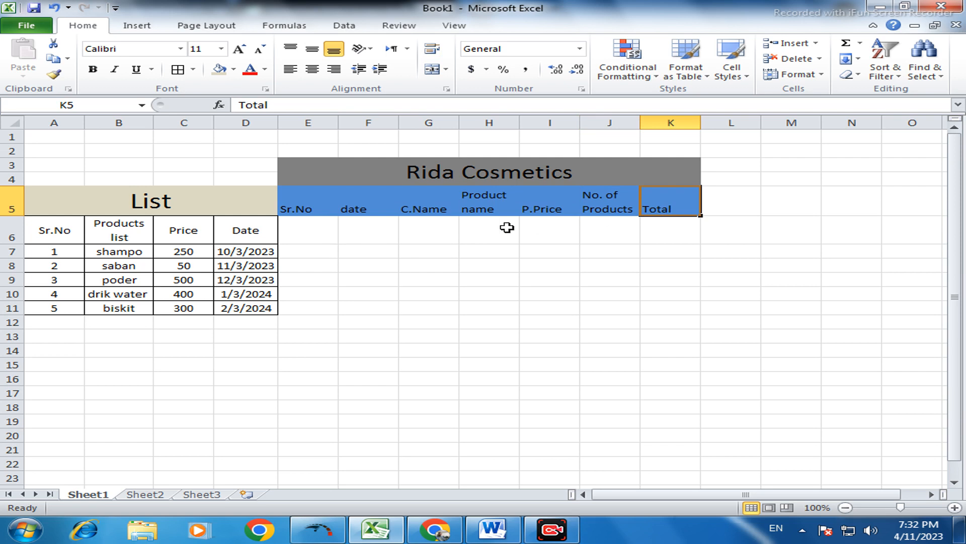
pyautogui.click(364, 237)
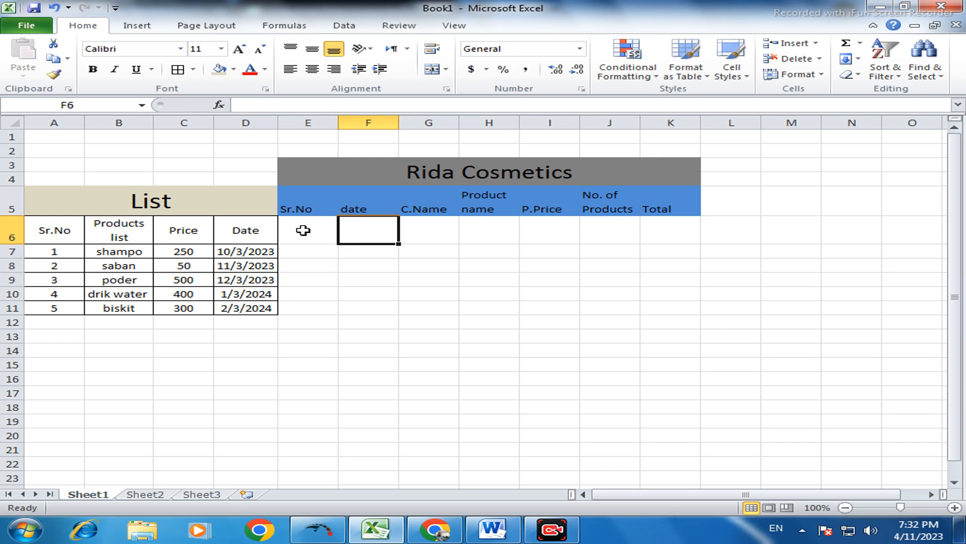
pyautogui.moveTo(86, 250); pyautogui.dragTo(101, 307)
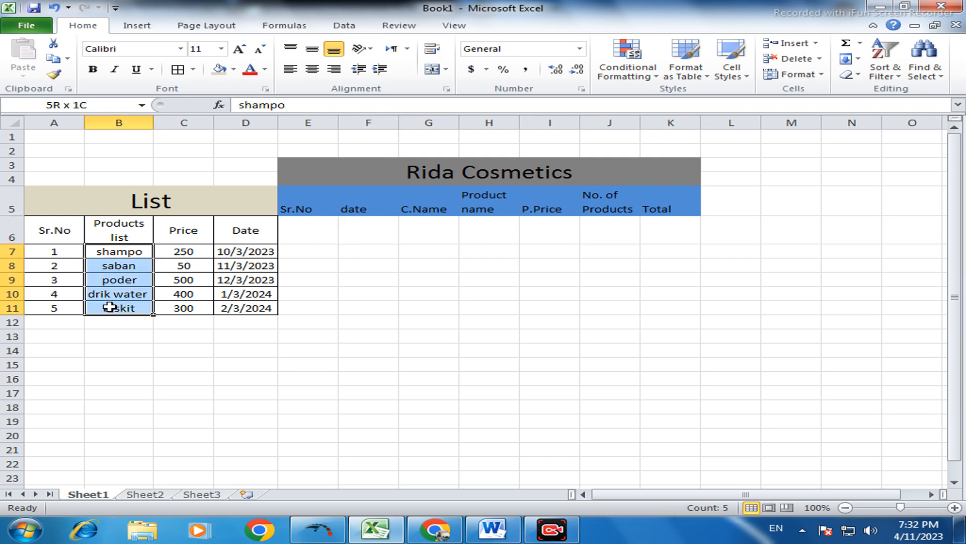
pyautogui.click(89, 325)
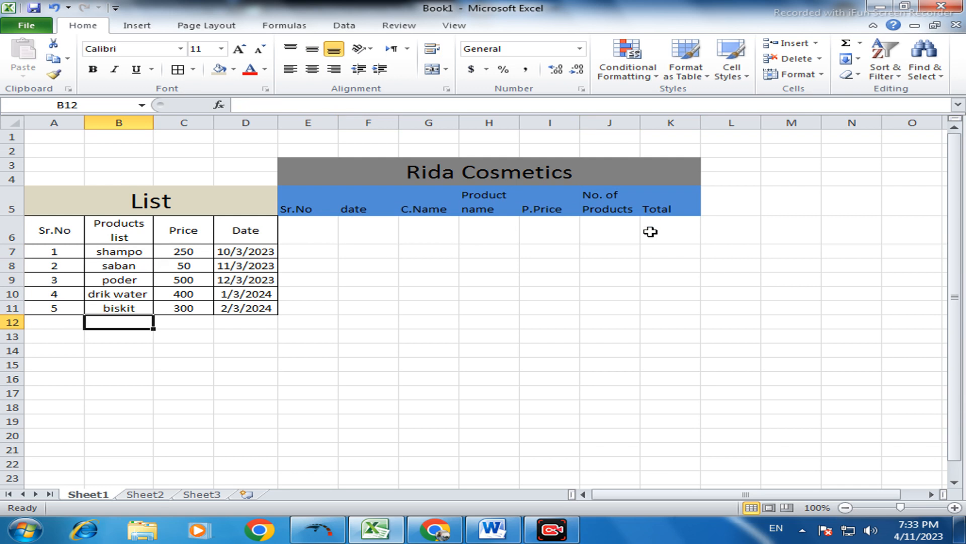
# Step: Enter 1 as the first serial number in cell E6 of the Rida Cosmetics table
pyautogui.click(308, 229)
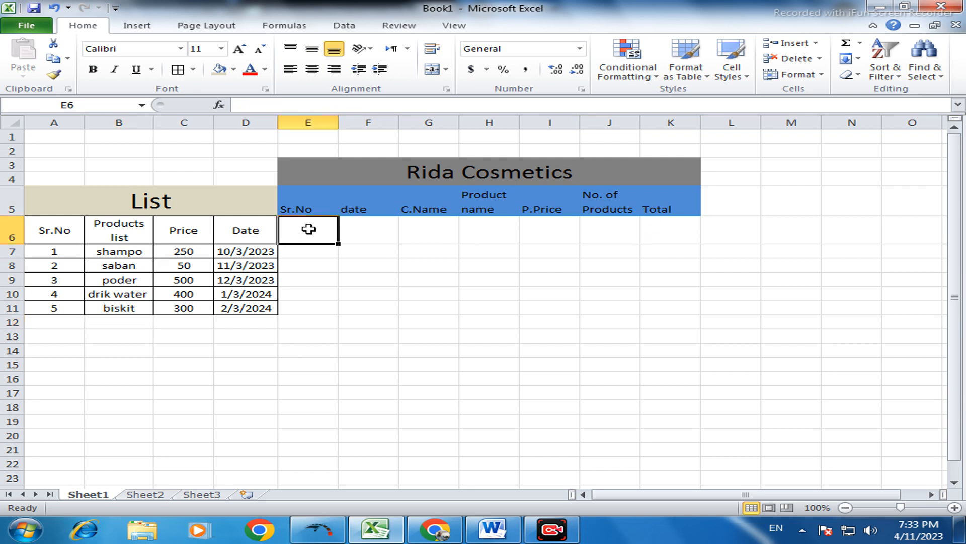
pyautogui.write('1')
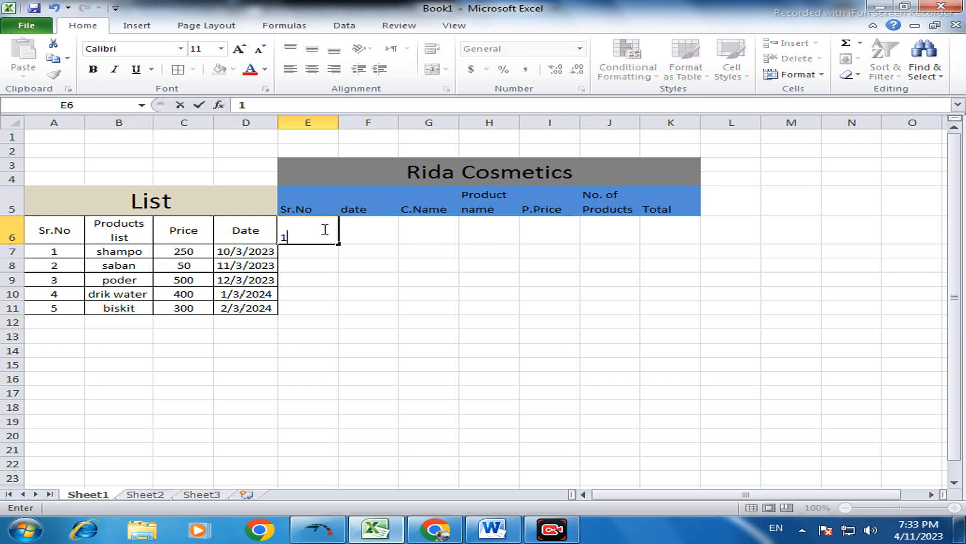
pyautogui.click(371, 235)
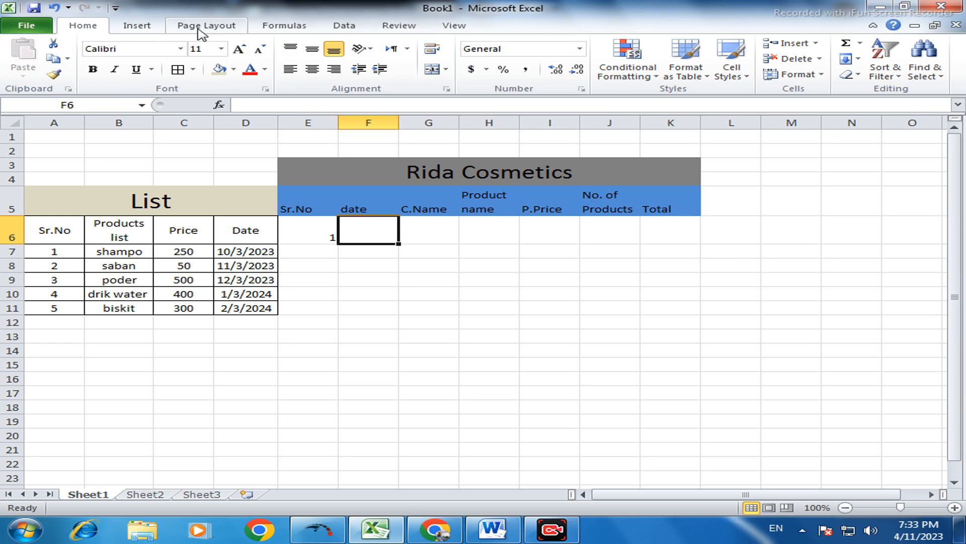
# Step: Add List data validation to date cell F6, with the dates in =$D$7:$D$11 as its source
pyautogui.click(346, 26)
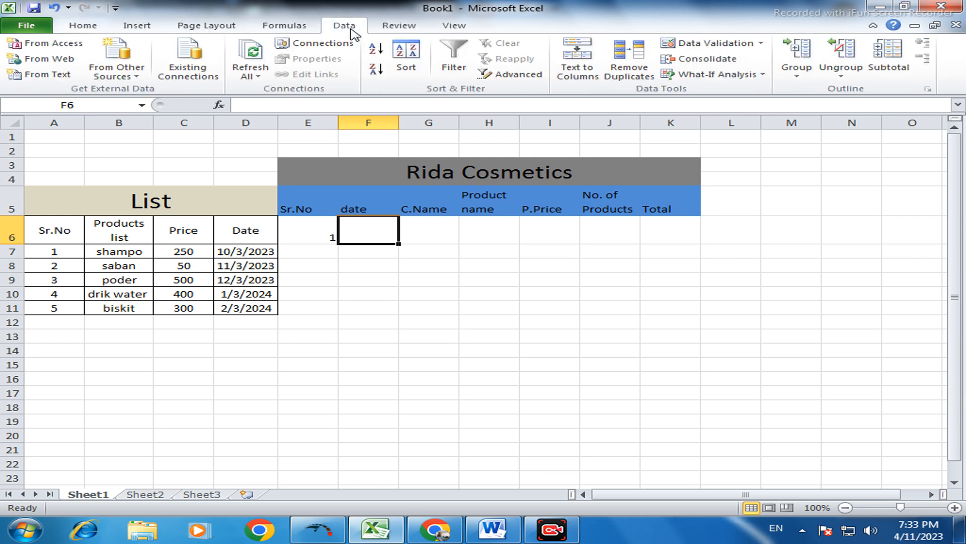
pyautogui.click(717, 50)
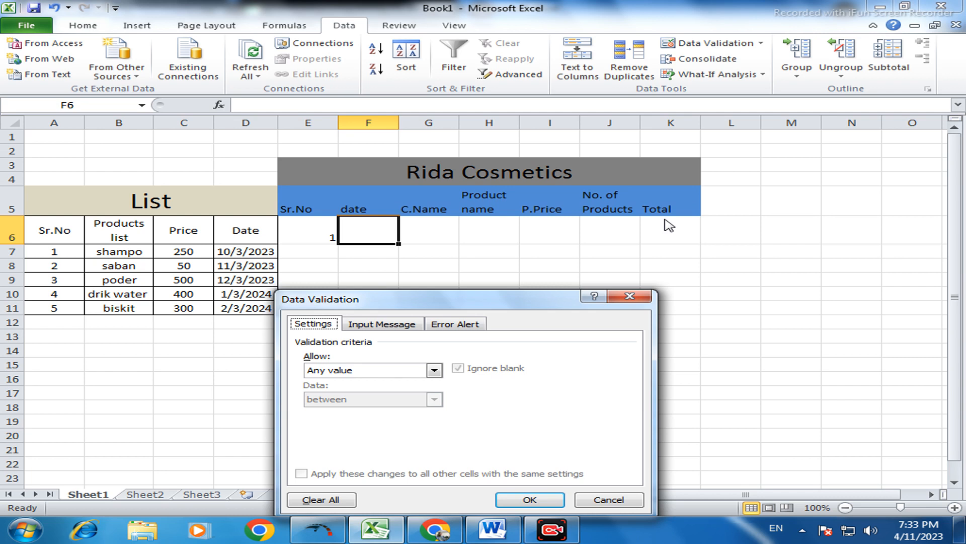
pyautogui.moveTo(476, 303); pyautogui.dragTo(478, 235)
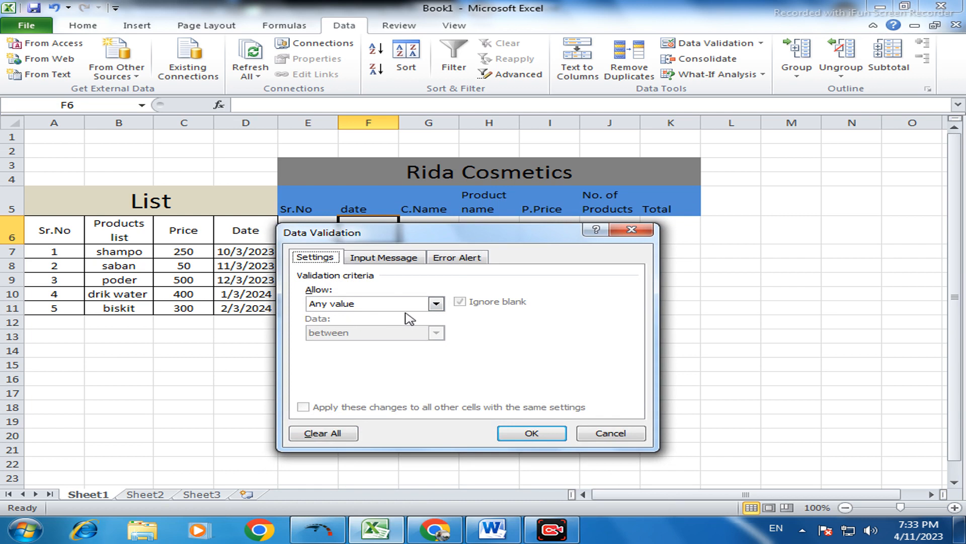
pyautogui.click(436, 304)
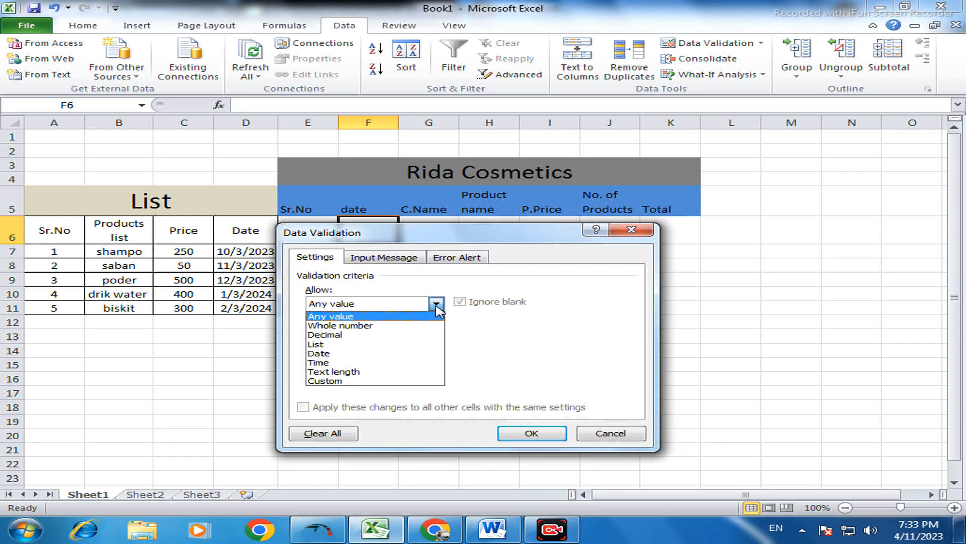
pyautogui.click(351, 345)
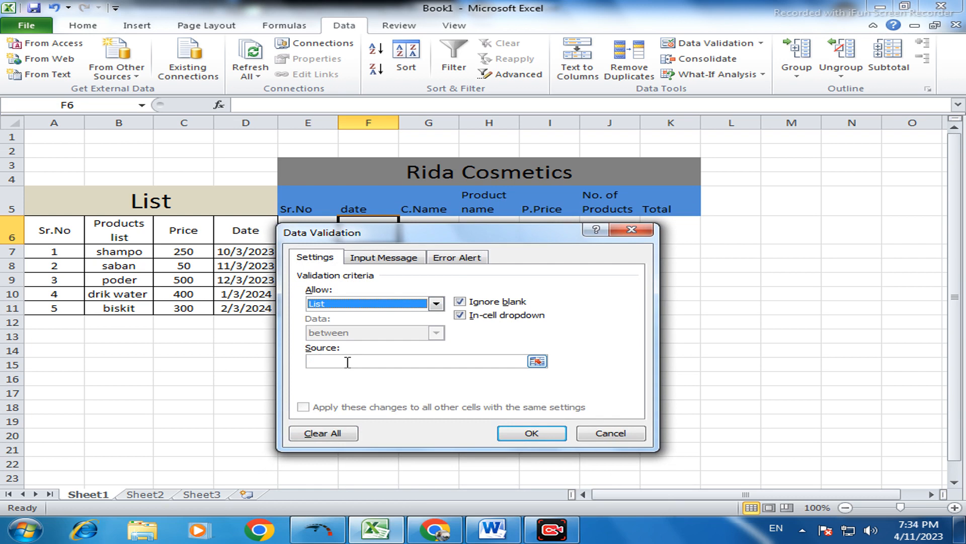
pyautogui.moveTo(467, 236); pyautogui.dragTo(567, 238)
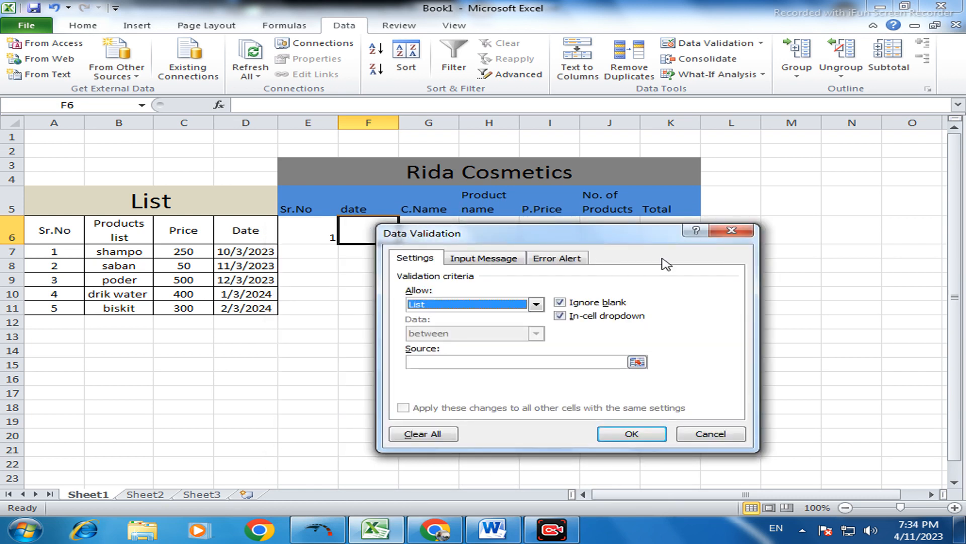
pyautogui.click(638, 362)
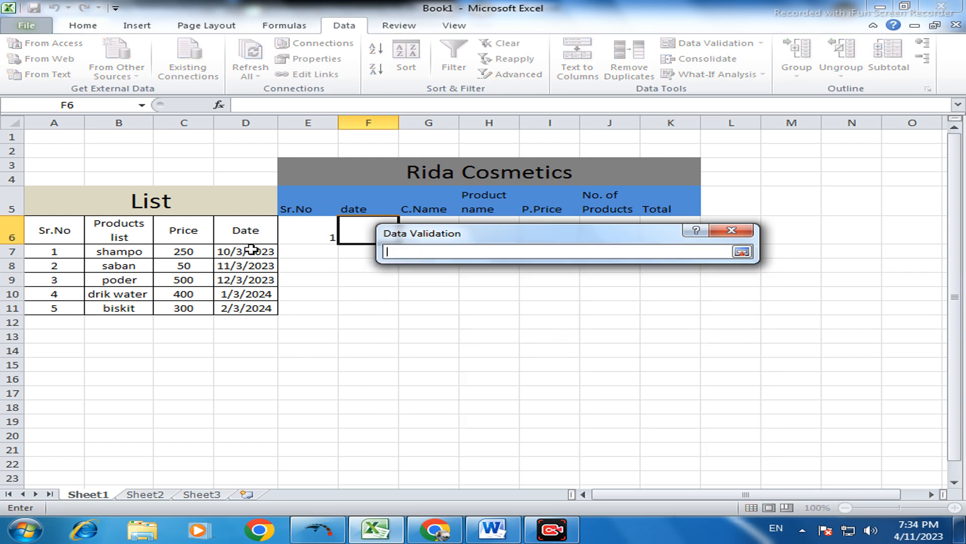
pyautogui.moveTo(251, 250); pyautogui.dragTo(252, 308)
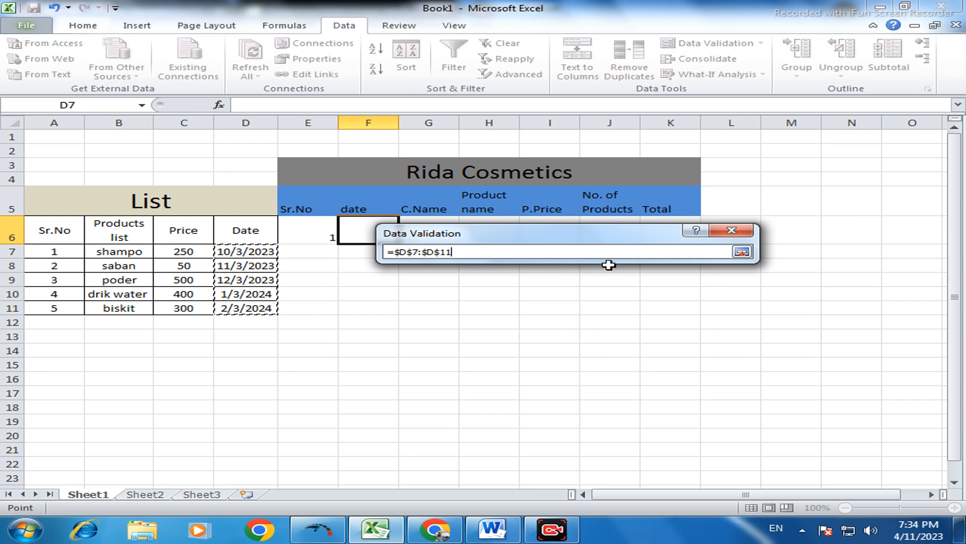
pyautogui.press('Return')
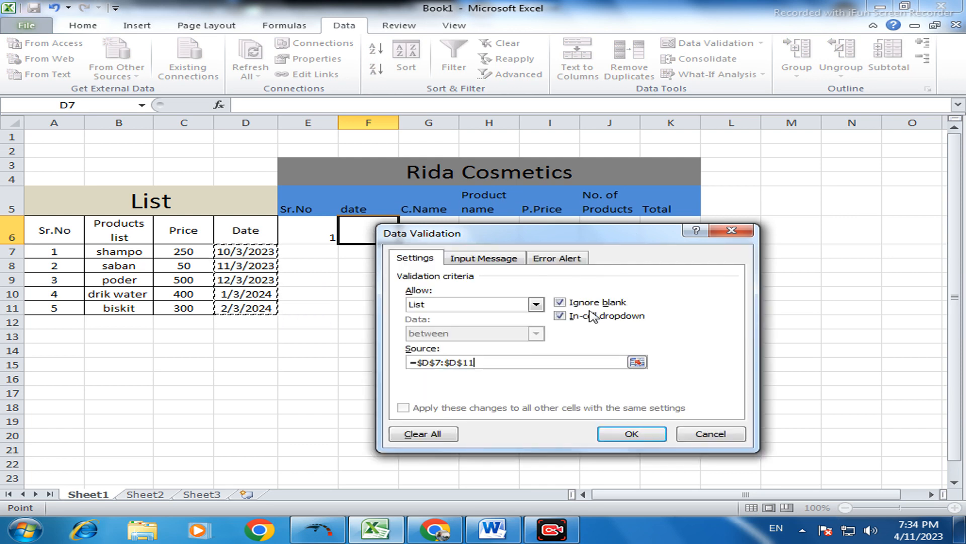
pyautogui.click(631, 437)
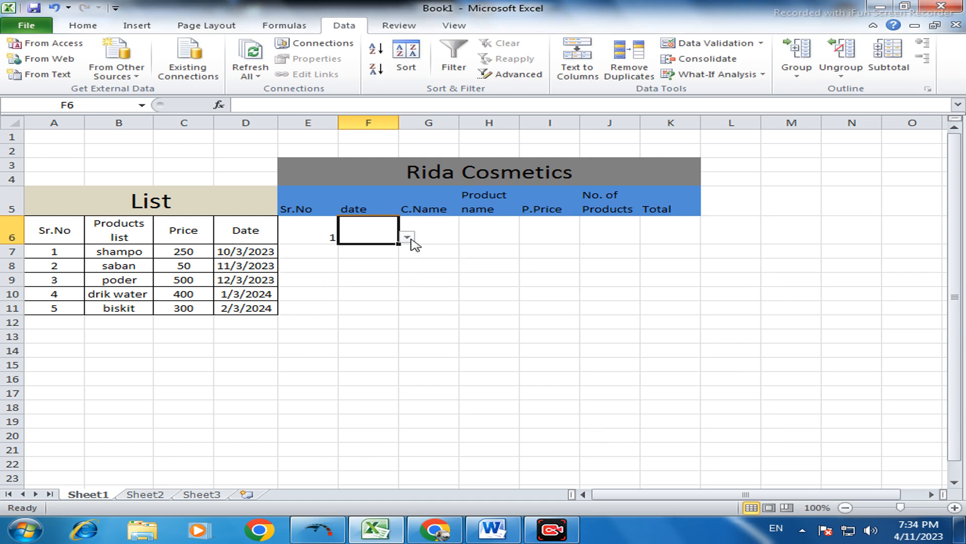
# Step: Apply all borders to the Rida Cosmetics column headings in E5:K5
pyautogui.click(367, 207)
pyautogui.moveTo(313, 201); pyautogui.dragTo(642, 204)
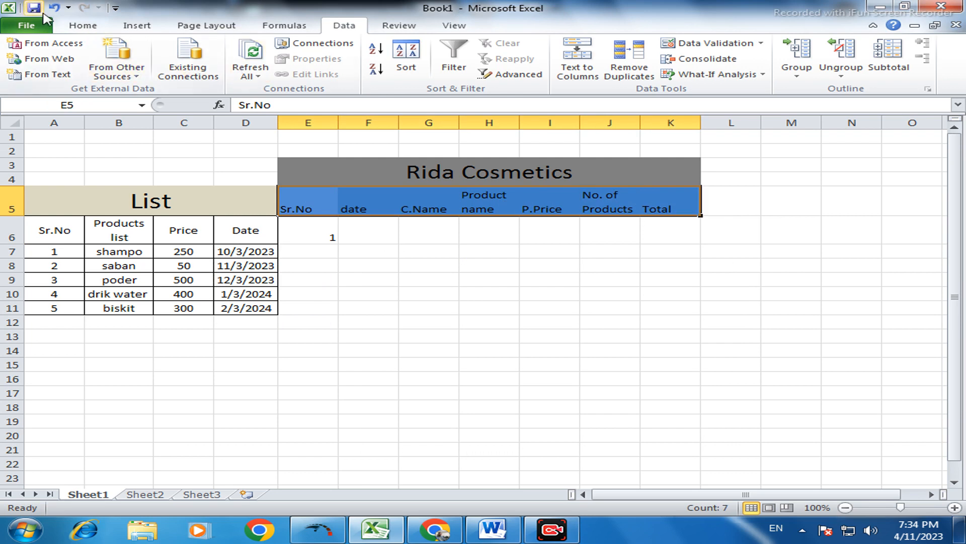
pyautogui.click(82, 26)
pyautogui.click(177, 69)
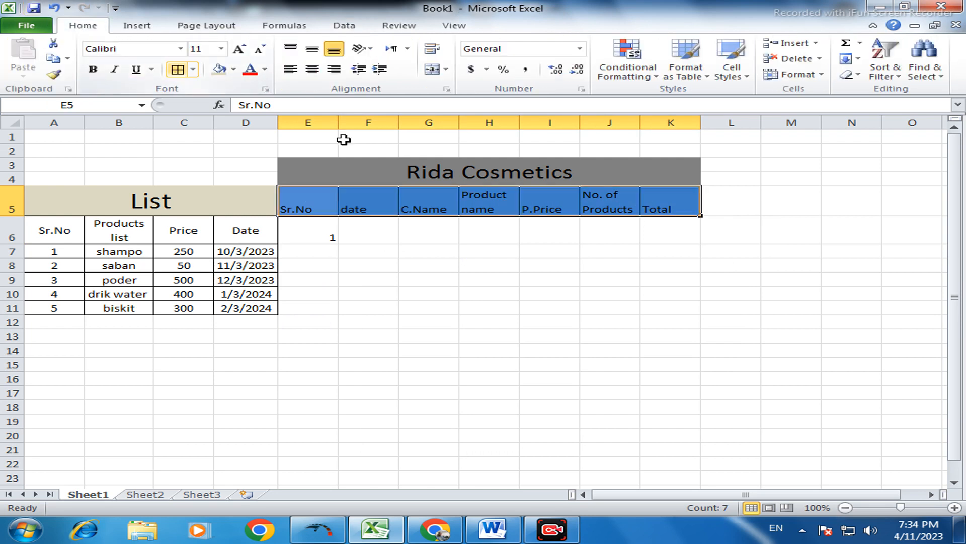
pyautogui.click(481, 296)
# Step: Center the column headings in E5:K5 both horizontally and vertically
pyautogui.moveTo(310, 203); pyautogui.dragTo(652, 201)
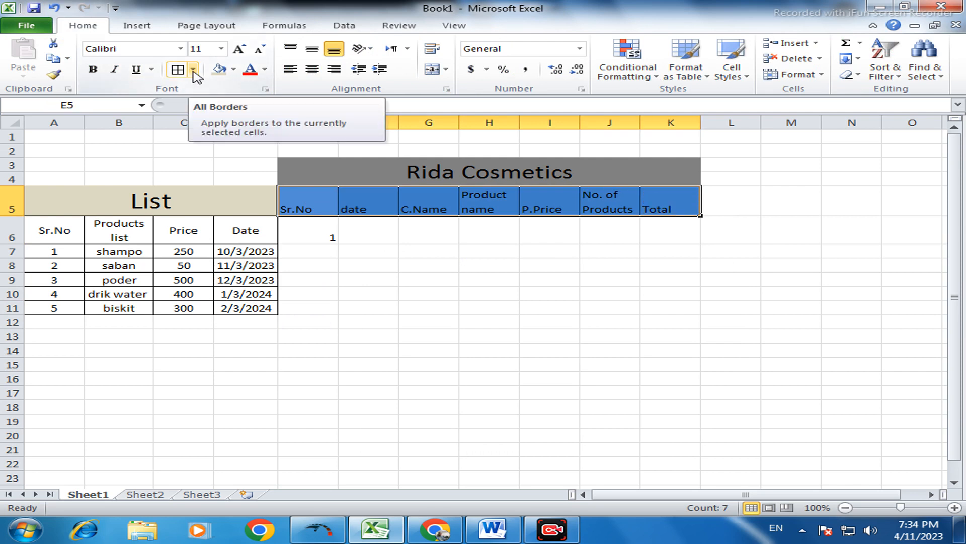
pyautogui.click(312, 69)
pyautogui.click(312, 49)
pyautogui.click(382, 224)
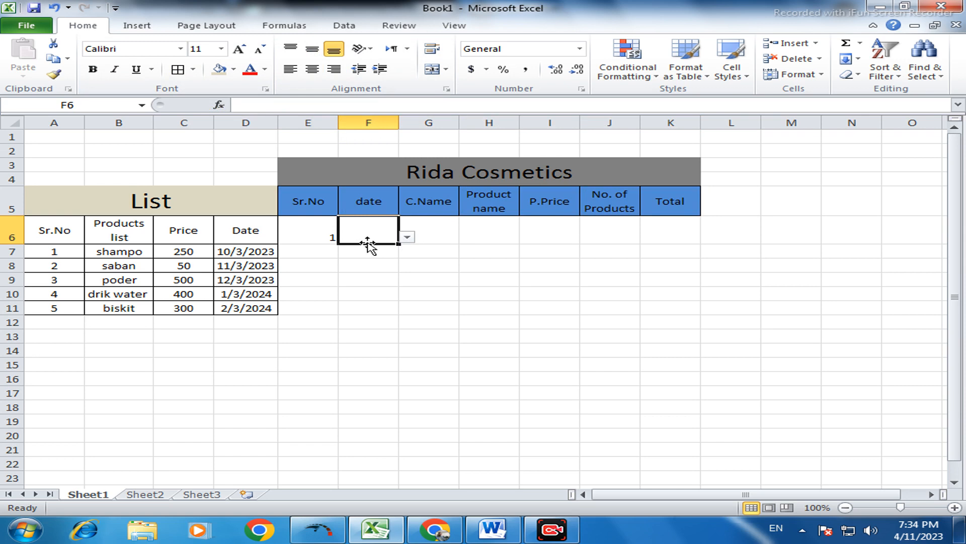
# Step: Choose 10/3/2023 from the drop-down list in date cell F6 and format the cell as Date type 03/14/01
pyautogui.click(407, 238)
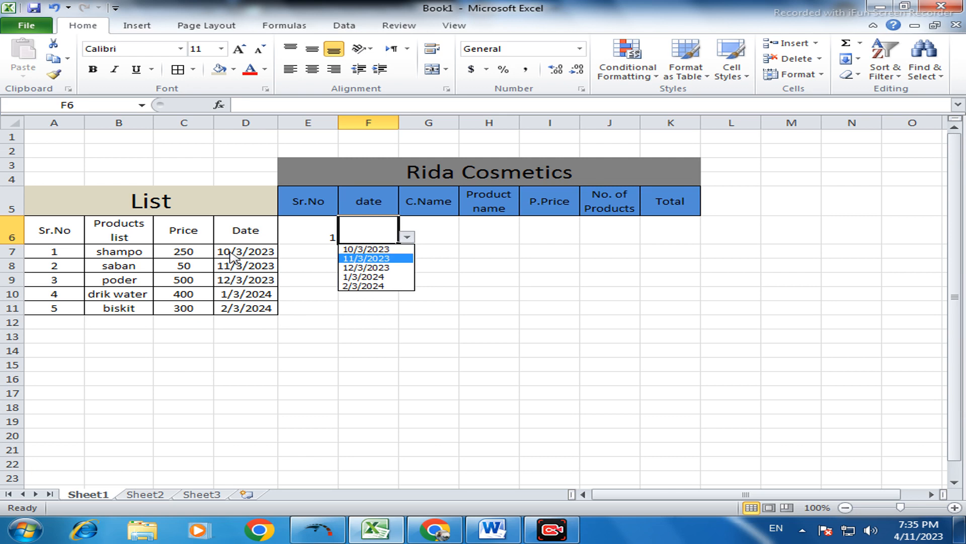
pyautogui.click(362, 251)
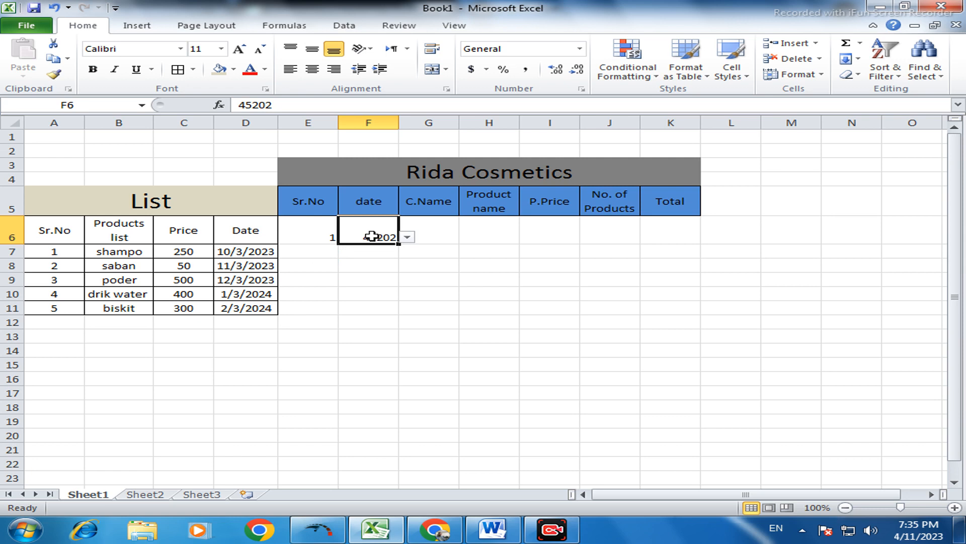
pyautogui.rightClick(372, 238)
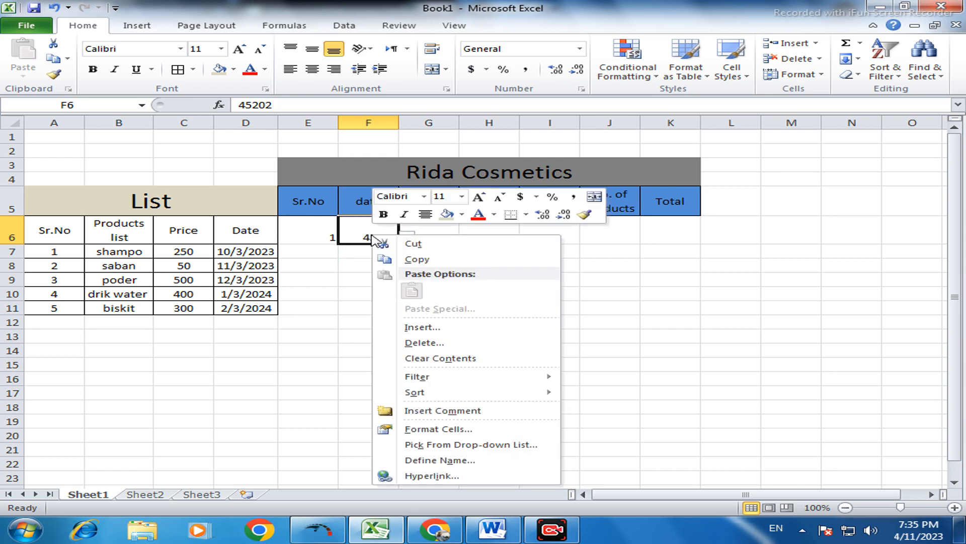
pyautogui.click(438, 430)
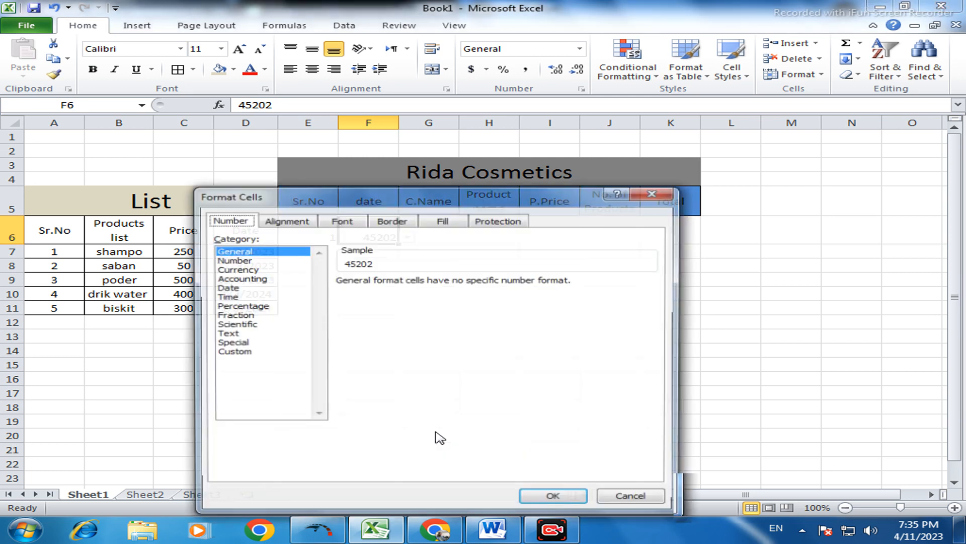
pyautogui.click(222, 289)
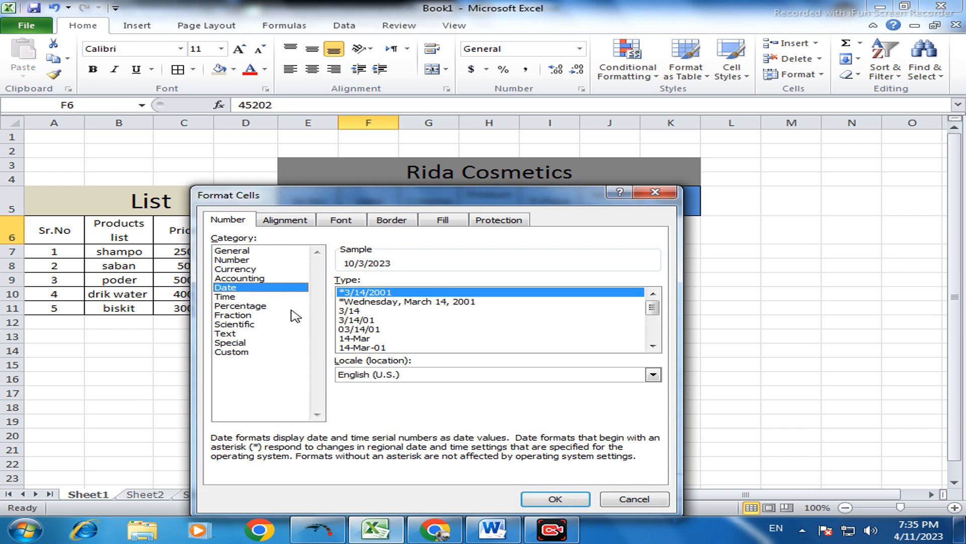
pyautogui.click(367, 329)
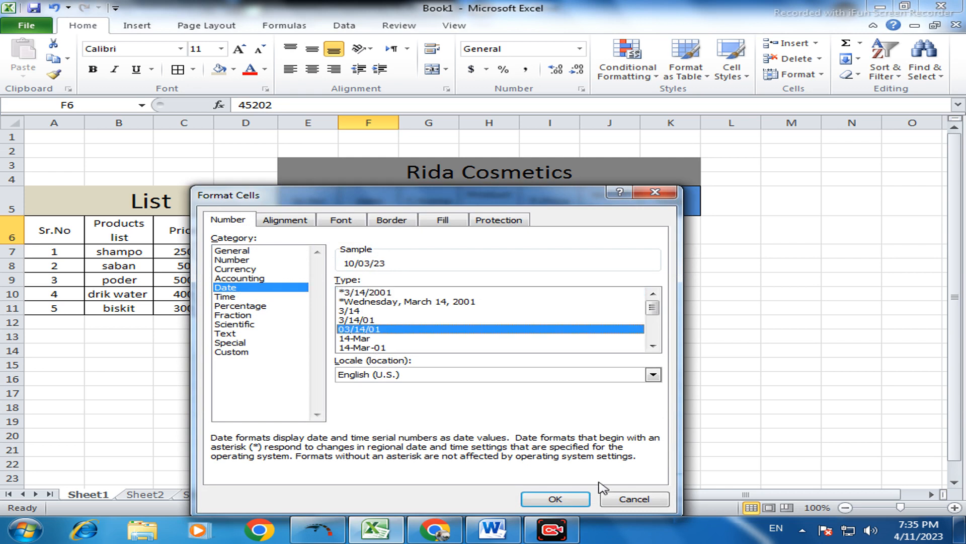
pyautogui.click(556, 498)
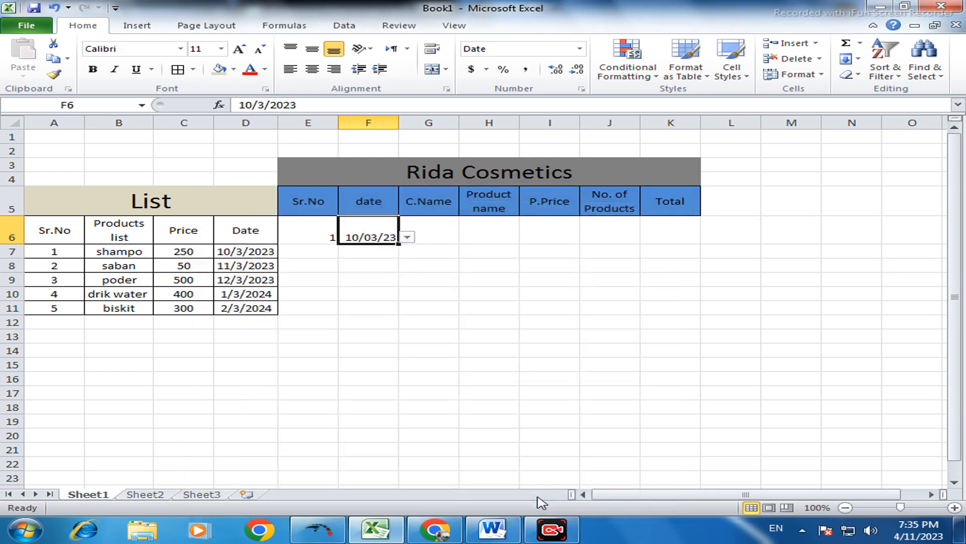
# Step: Enter the customer's name in cell G6 under the C.Name heading
pyautogui.click(430, 230)
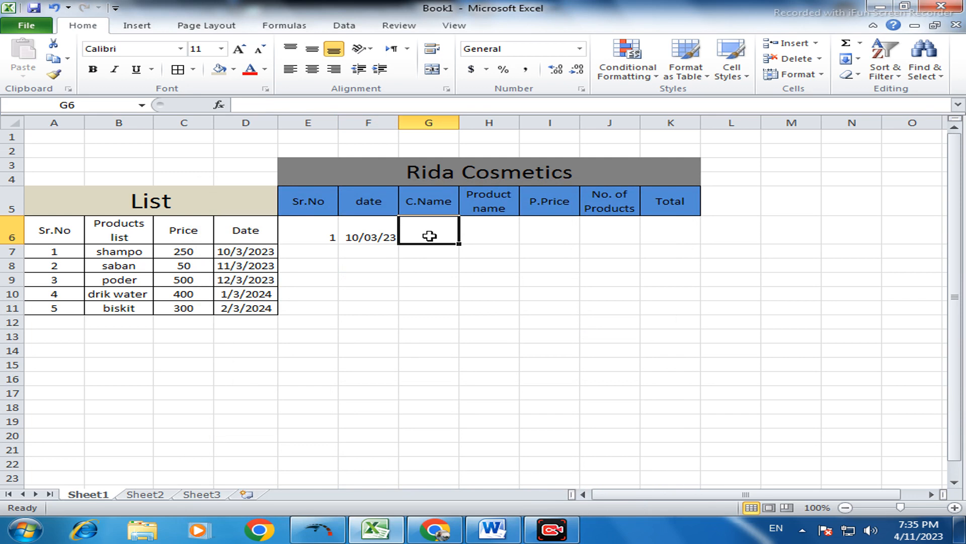
pyautogui.write('hisham')
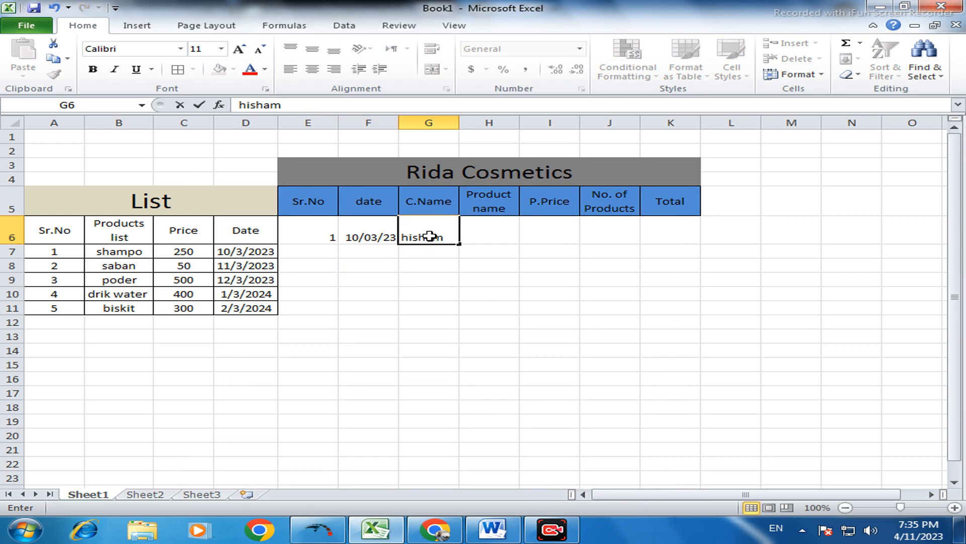
pyautogui.press('Return')
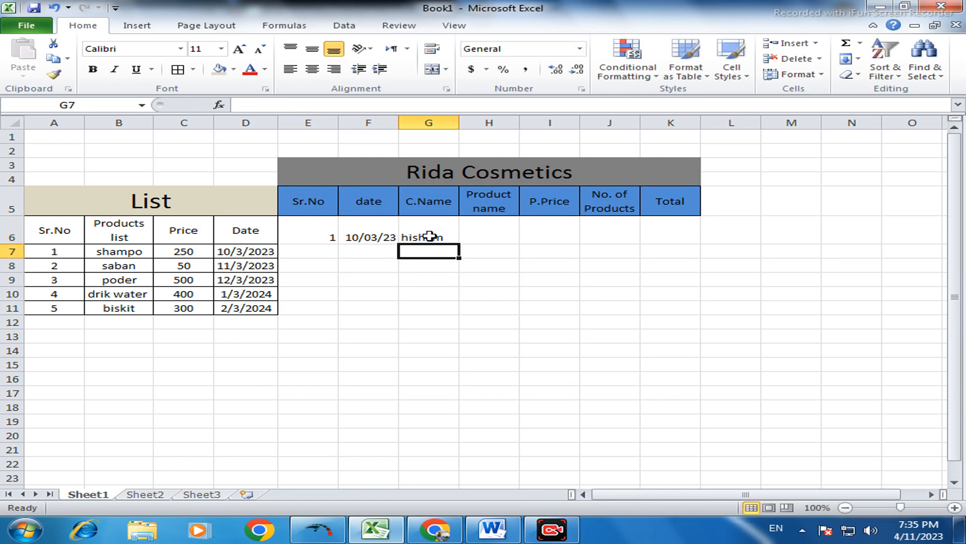
# Step: Add List data validation to product name cell H6 with source =$B$7:$B$11, and choose saban from its list
pyautogui.click(479, 234)
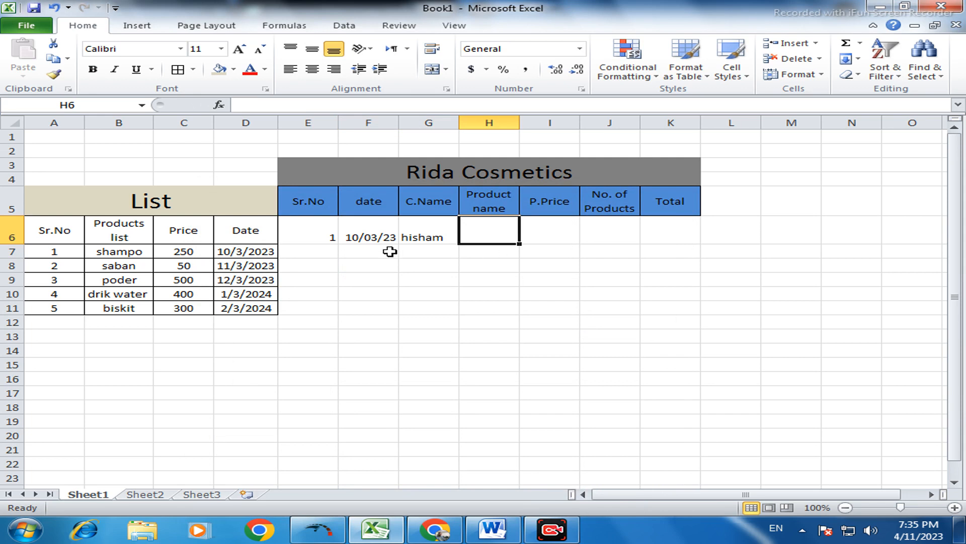
pyautogui.moveTo(121, 253); pyautogui.dragTo(129, 308)
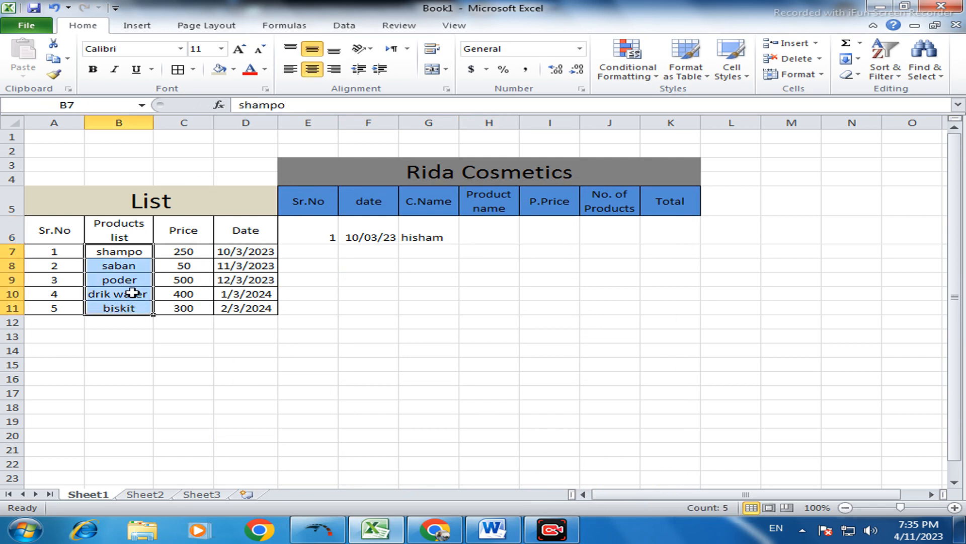
pyautogui.click(498, 226)
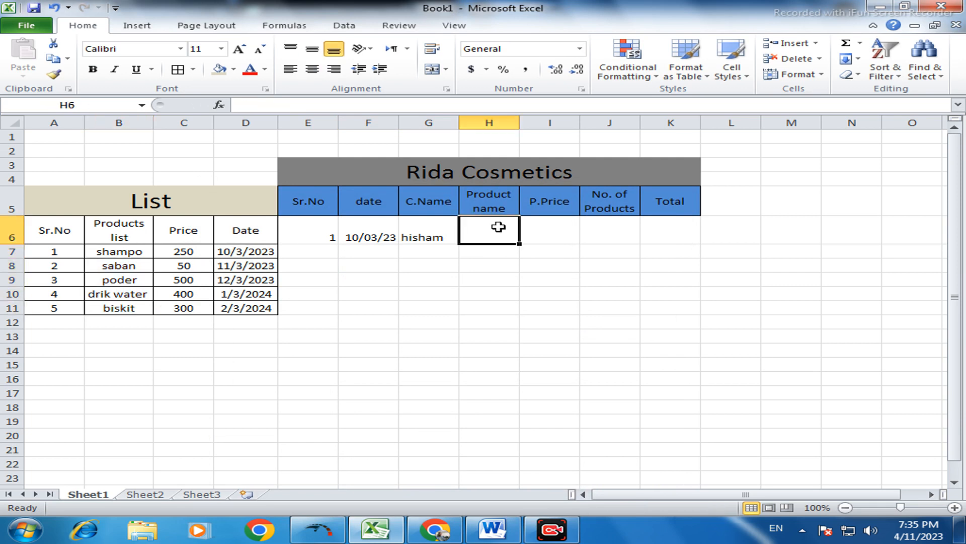
pyautogui.click(347, 28)
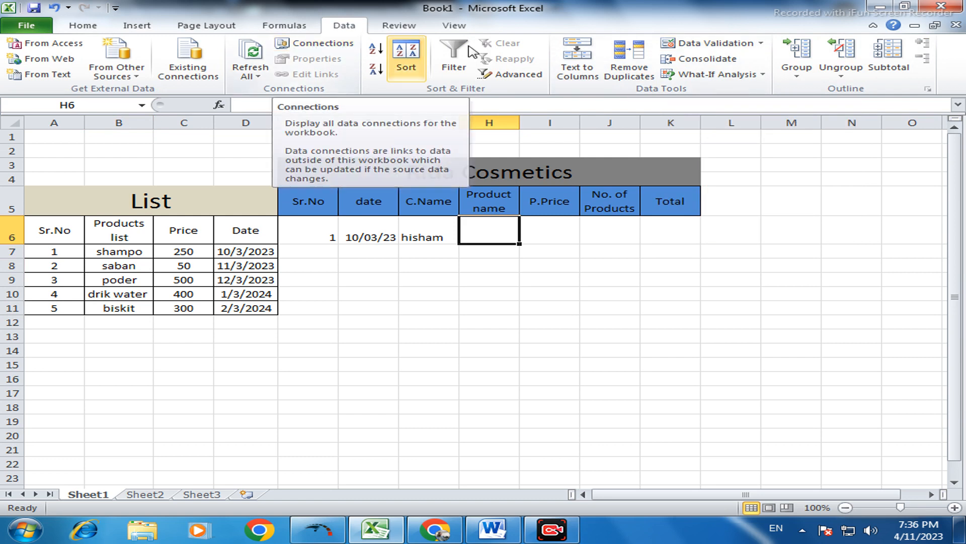
pyautogui.click(731, 48)
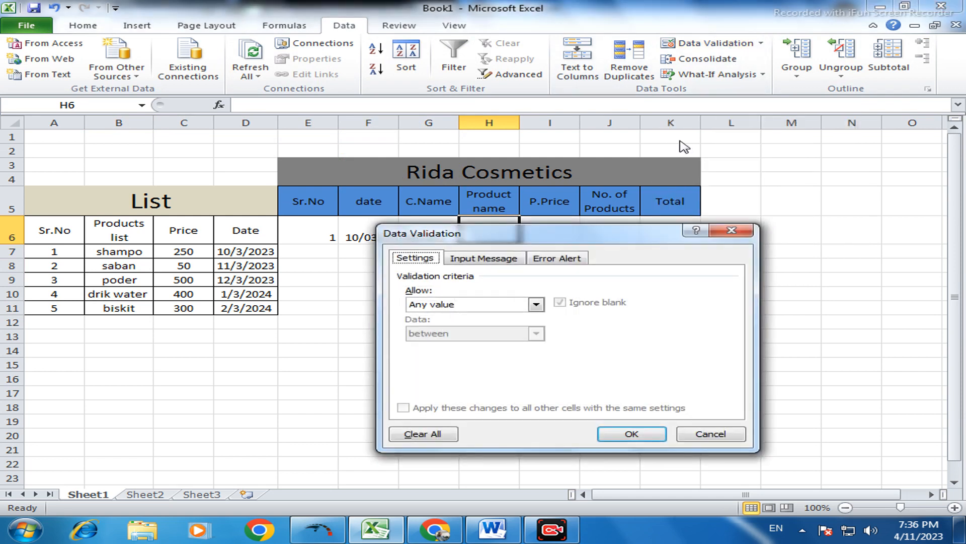
pyautogui.click(537, 305)
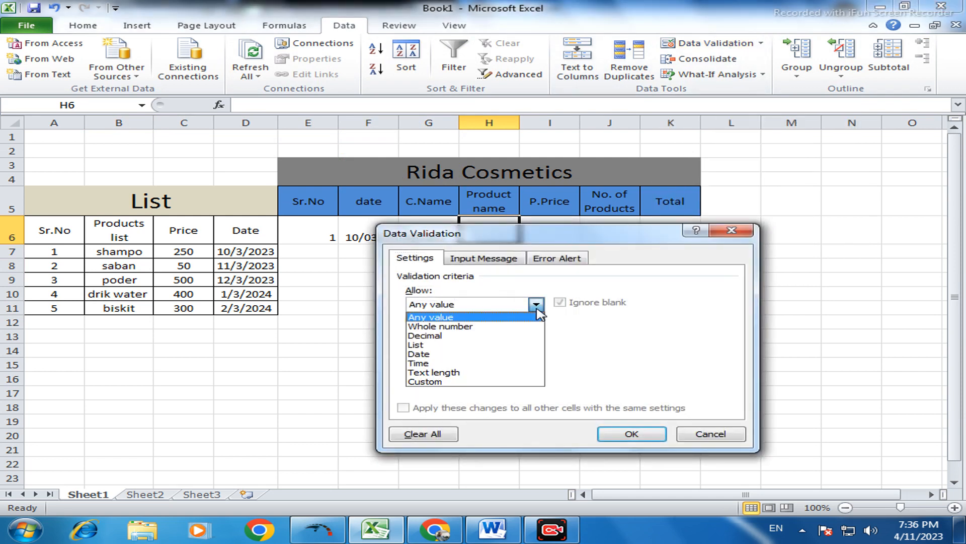
pyautogui.click(427, 347)
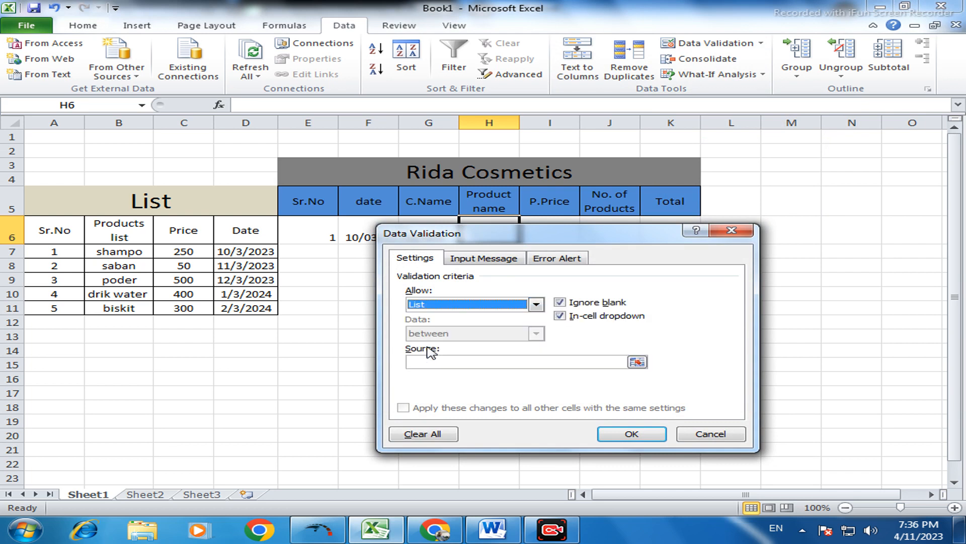
pyautogui.click(637, 364)
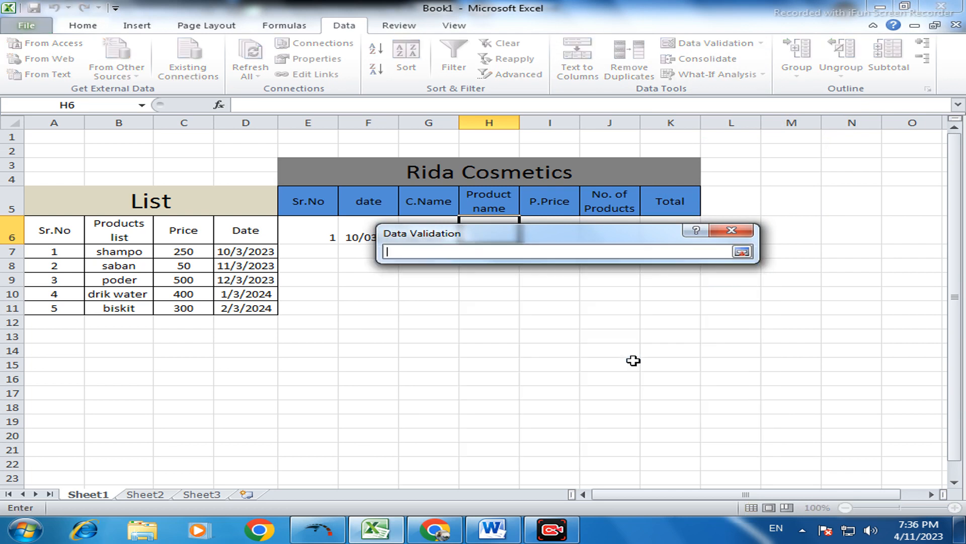
pyautogui.moveTo(110, 252); pyautogui.dragTo(119, 308)
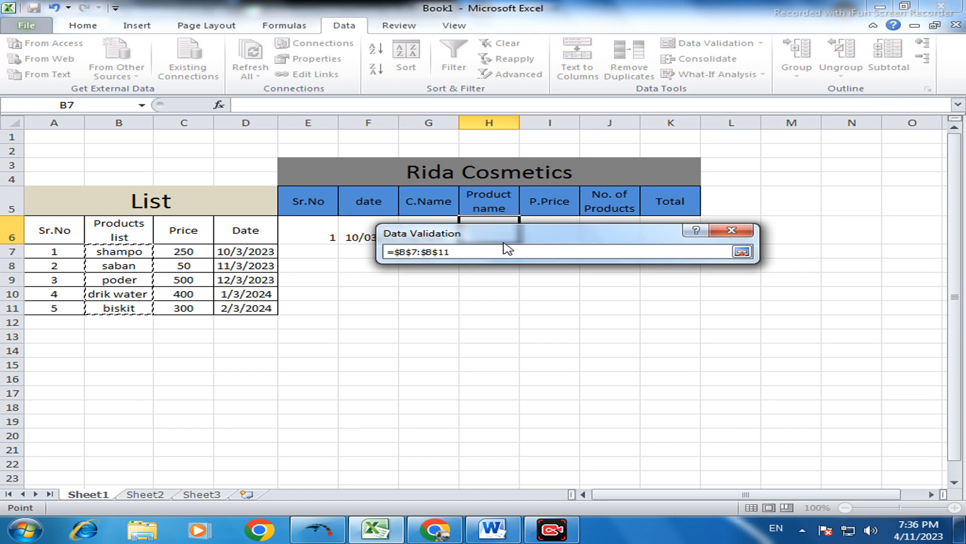
pyautogui.press('Return')
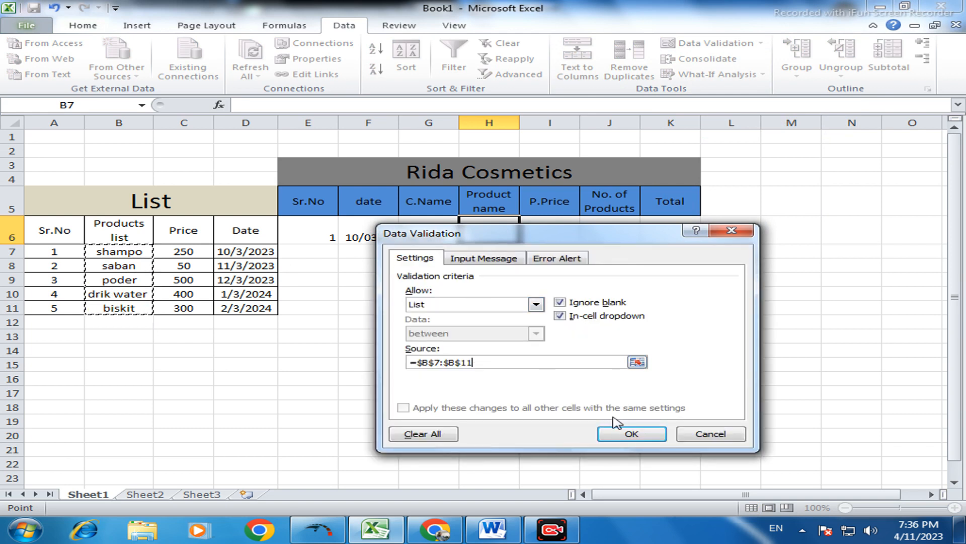
pyautogui.click(630, 433)
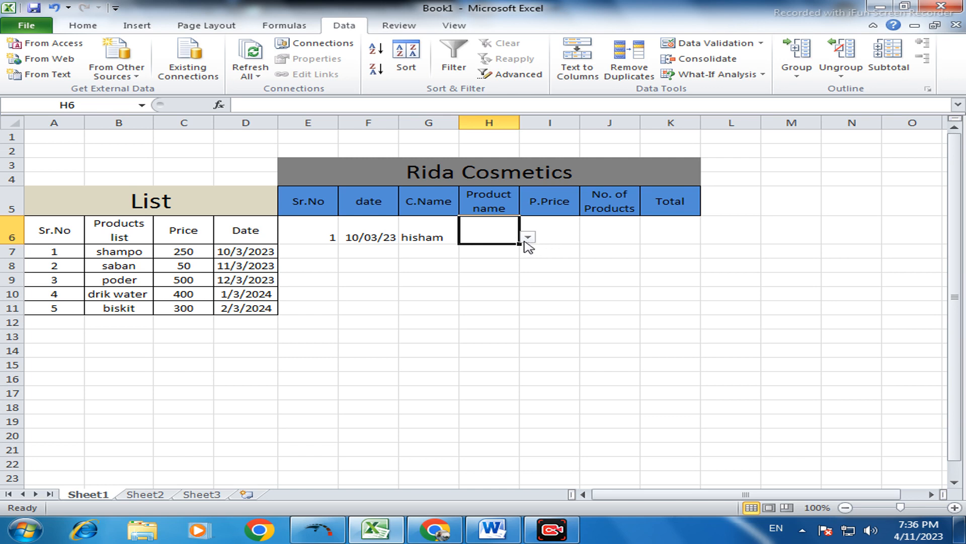
pyautogui.click(527, 237)
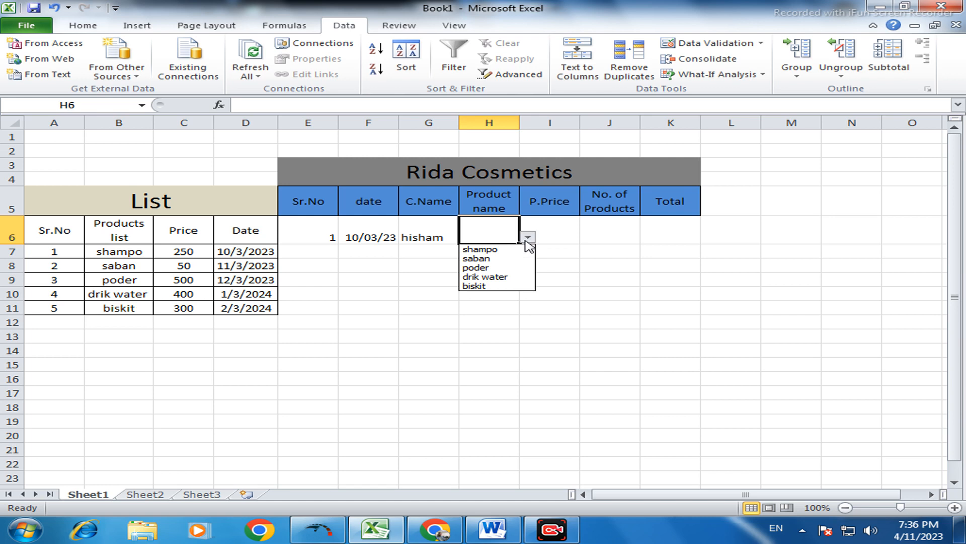
pyautogui.click(484, 259)
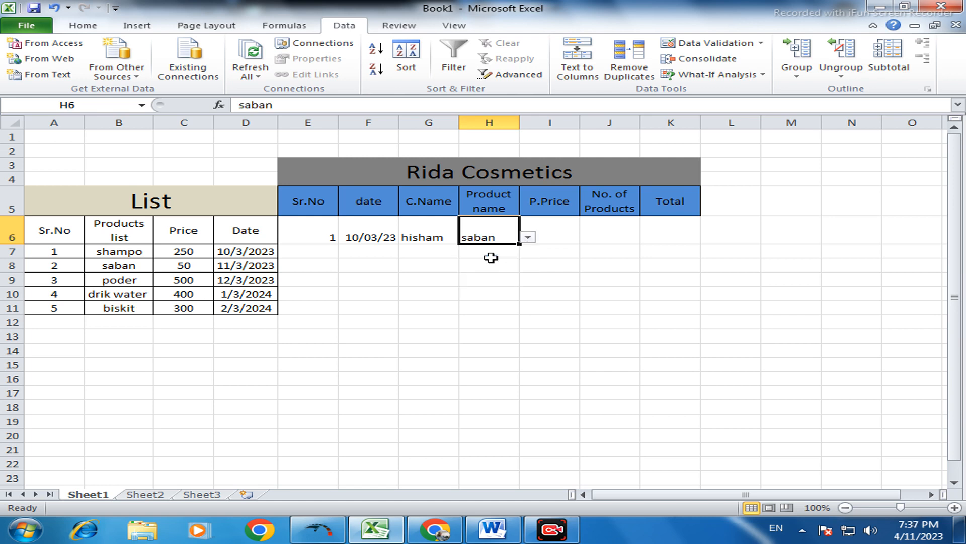
# Step: Add List data validation to P.Price cell I6, with the prices in =$C$7:$C$11 as its source
pyautogui.click(565, 226)
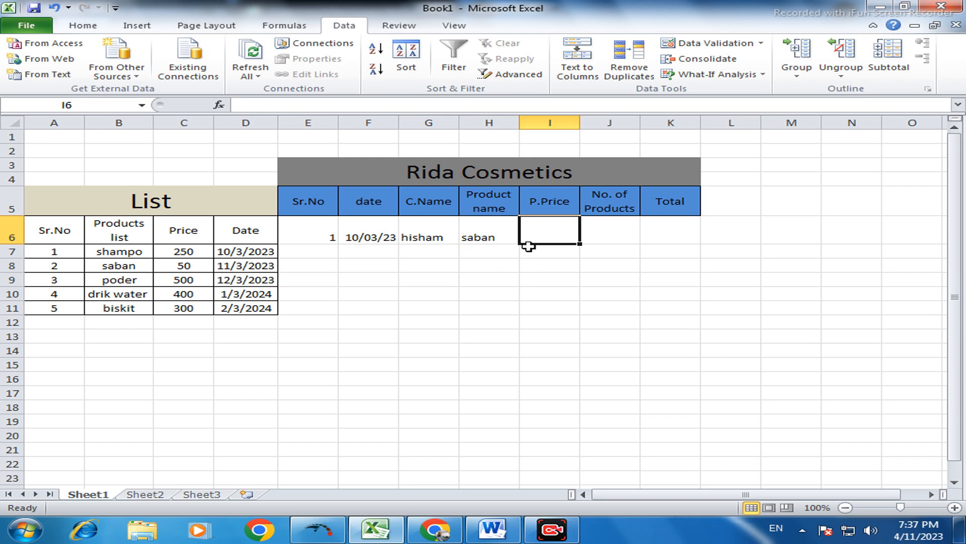
pyautogui.click(698, 48)
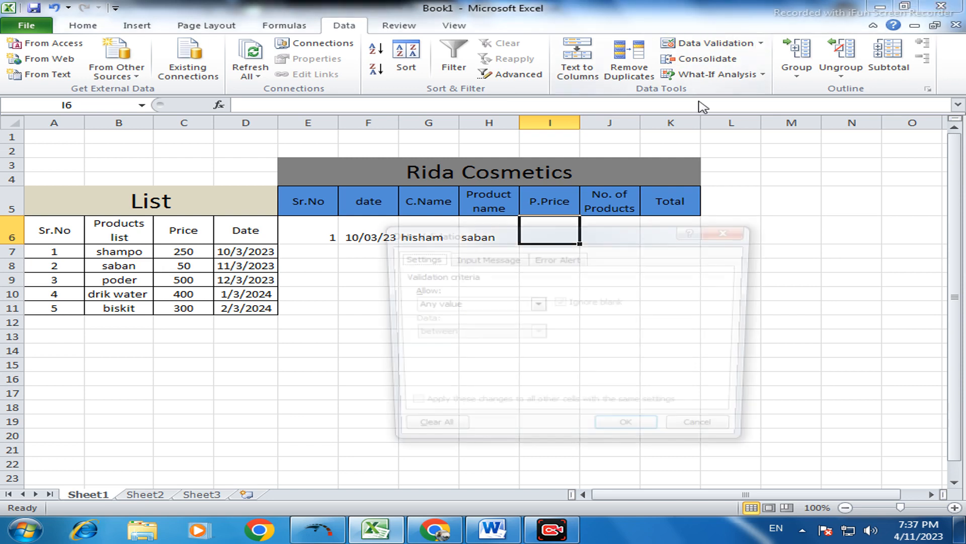
pyautogui.click(541, 307)
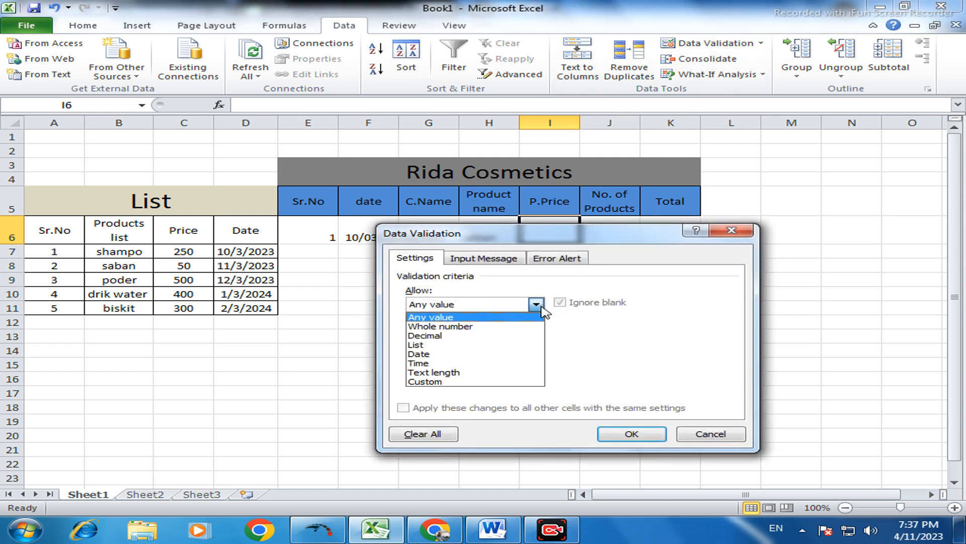
pyautogui.click(466, 345)
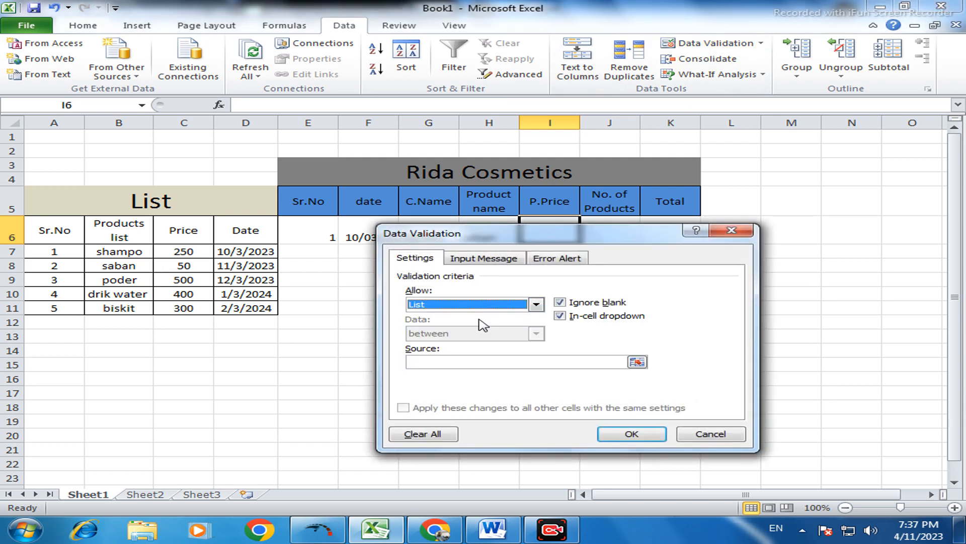
pyautogui.click(637, 361)
pyautogui.moveTo(186, 251); pyautogui.dragTo(194, 308)
pyautogui.click(740, 251)
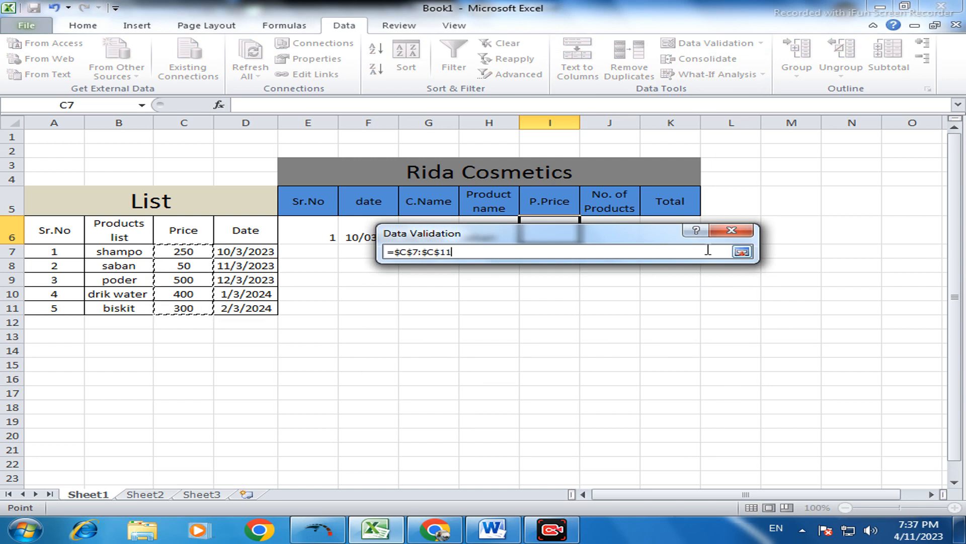
pyautogui.click(649, 439)
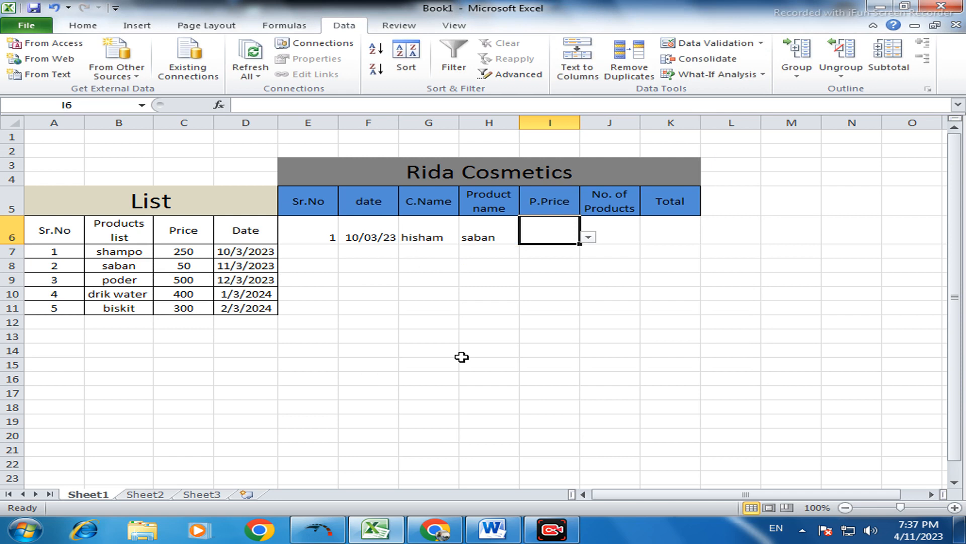
# Step: Choose 50 from the drop-down list in P.Price cell I6
pyautogui.click(587, 242)
pyautogui.click(551, 234)
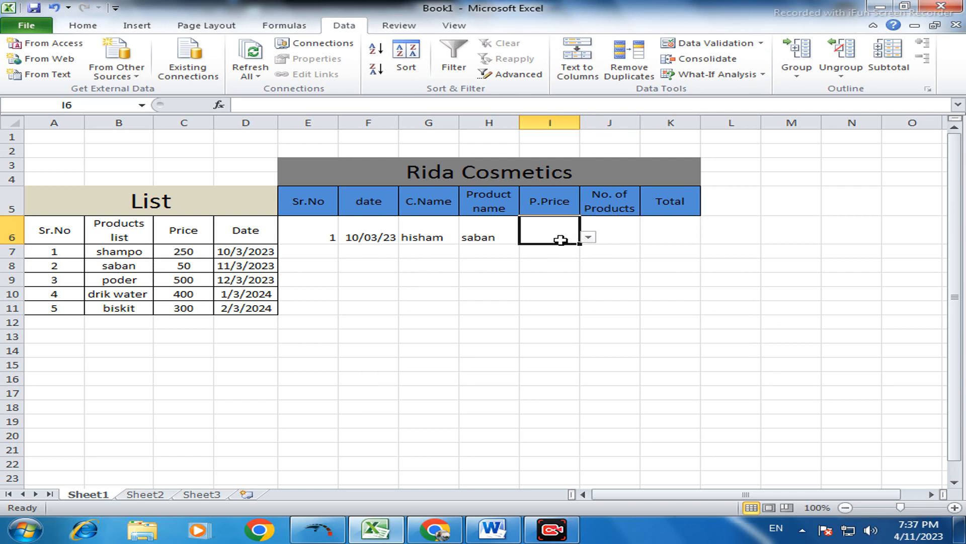
pyautogui.click(589, 238)
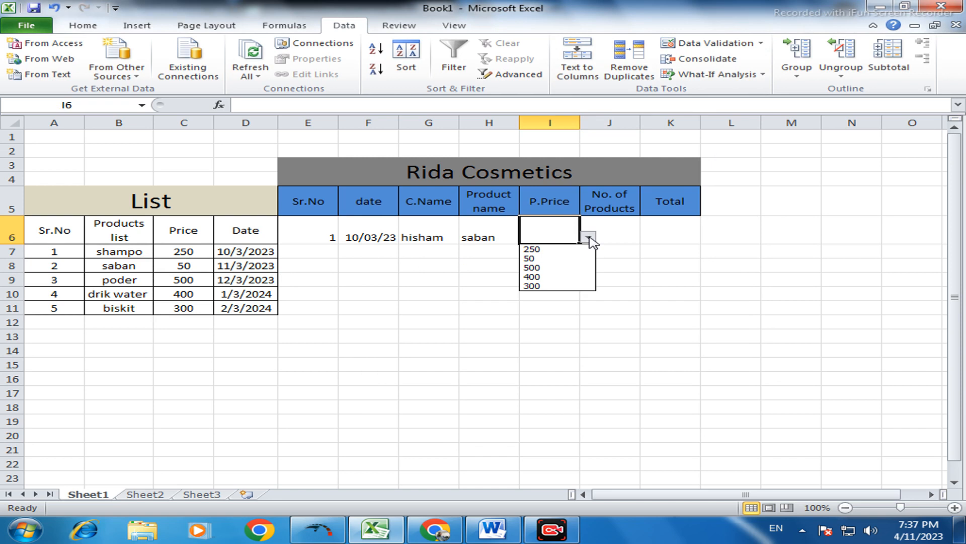
pyautogui.click(536, 258)
# Step: Enter 50 as the number of products in cell J6
pyautogui.click(618, 226)
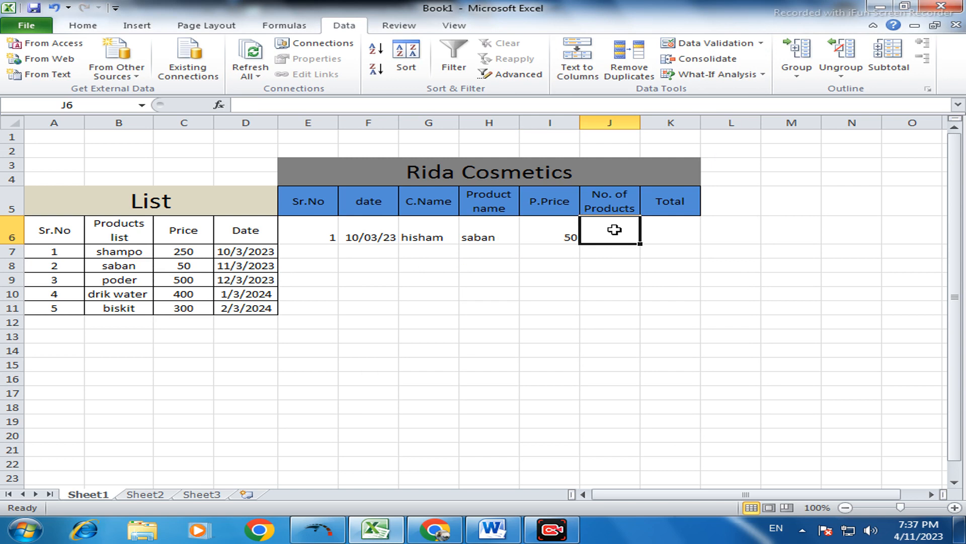
pyautogui.write('50')
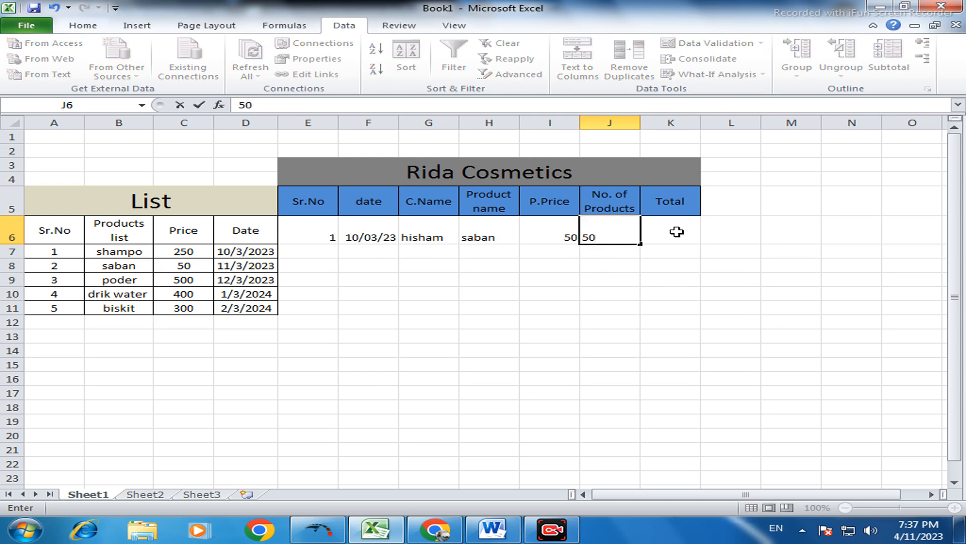
pyautogui.click(672, 231)
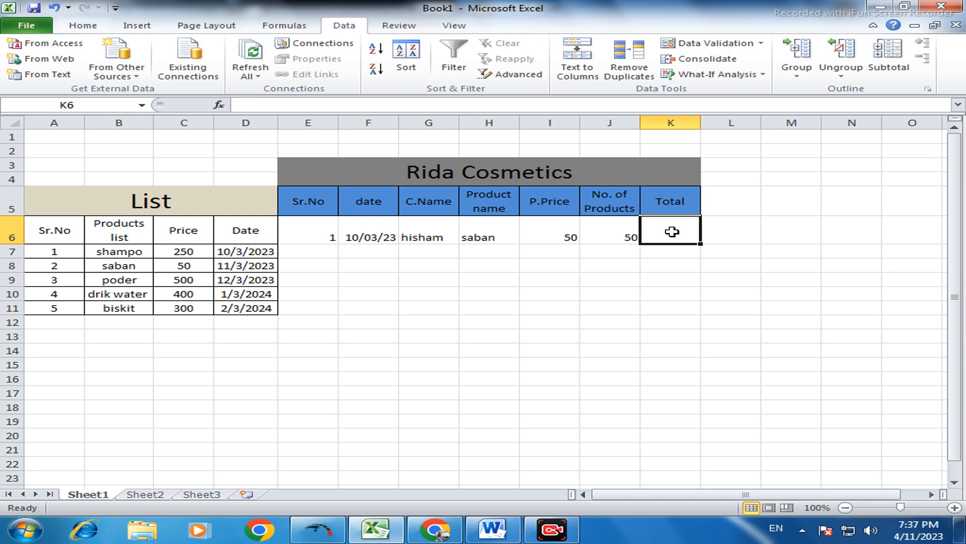
pyautogui.click(627, 234)
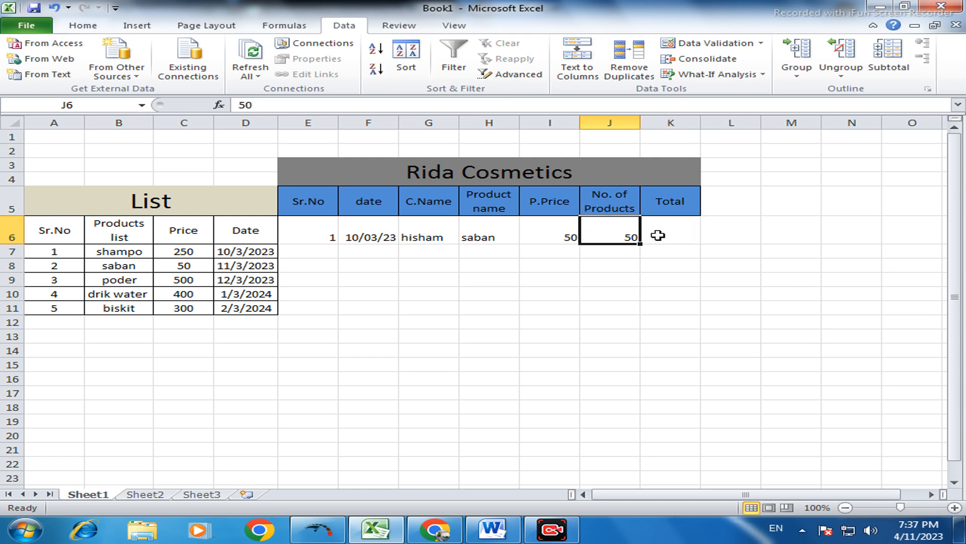
# Step: Calculate the first row's total in cell K6 with the formula =I6*J6
pyautogui.click(685, 235)
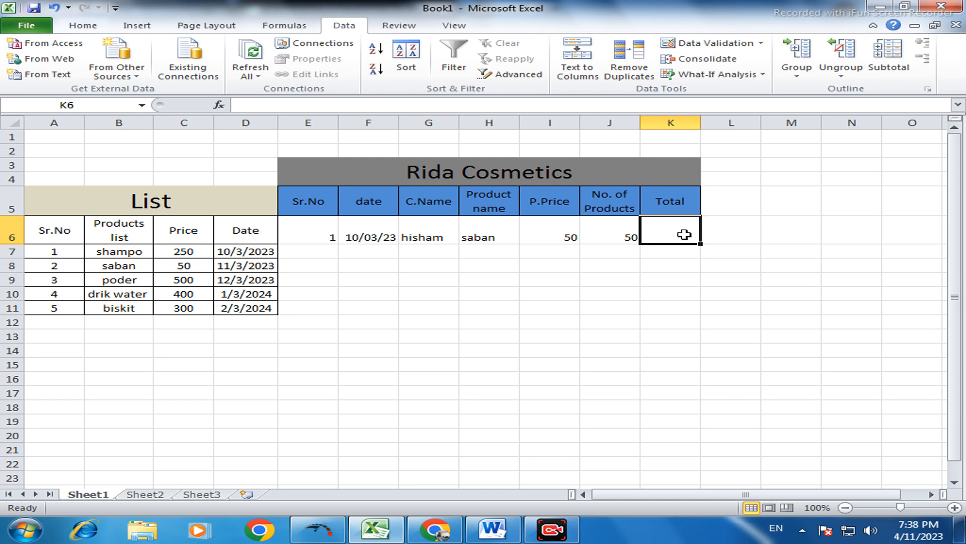
pyautogui.write('=')
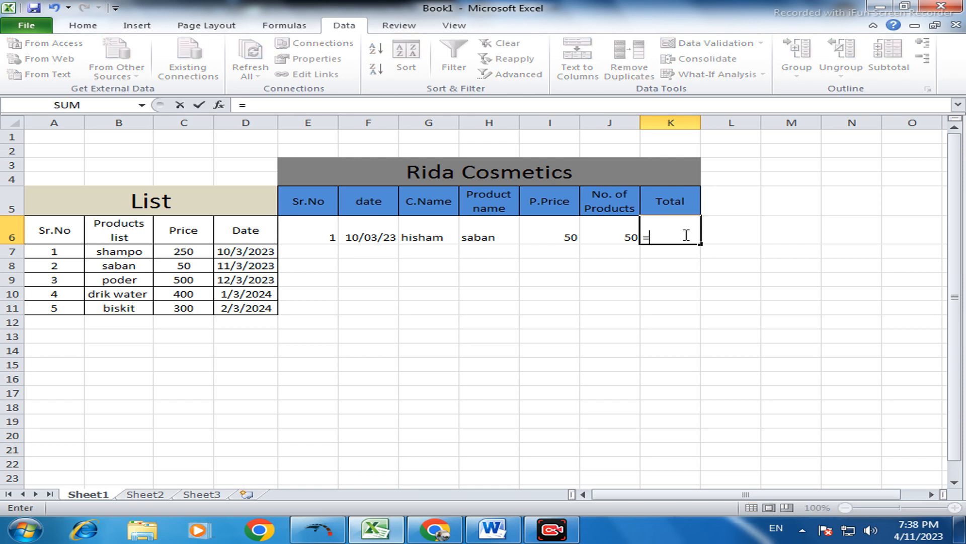
pyautogui.click(562, 239)
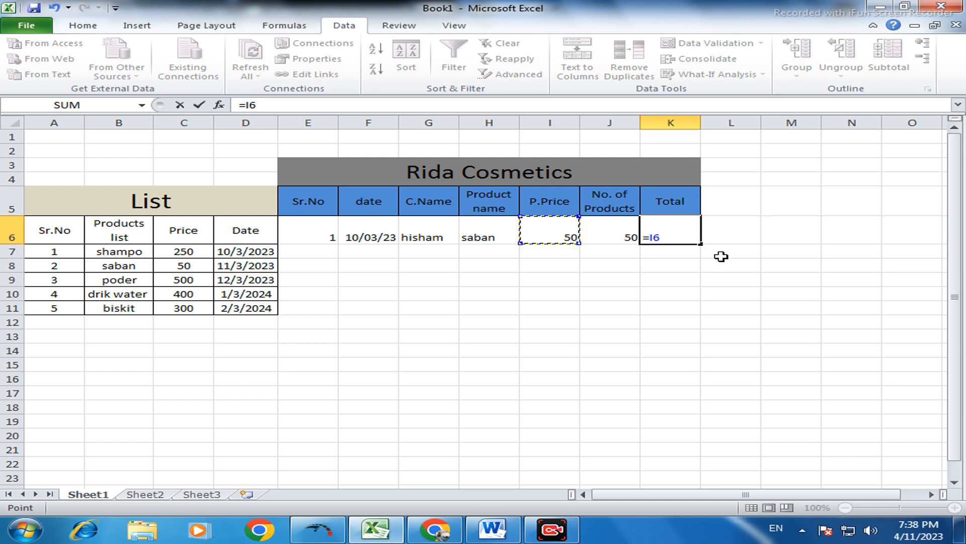
pyautogui.write('*')
pyautogui.click(602, 238)
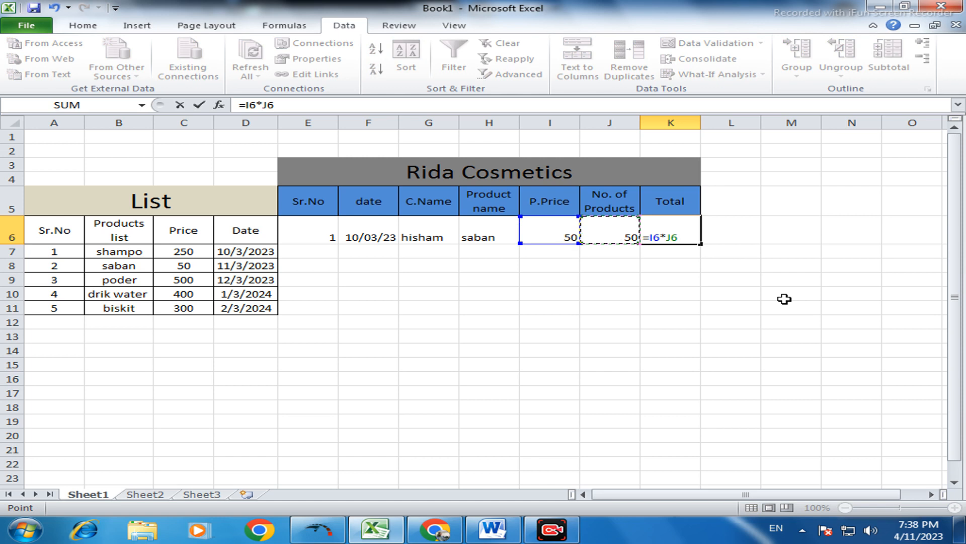
pyautogui.press('Return')
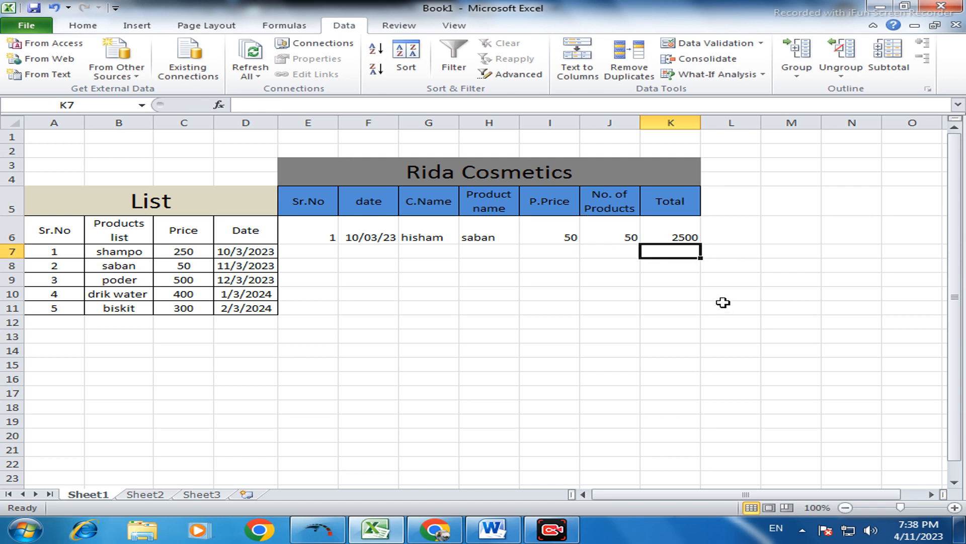
pyautogui.click(681, 228)
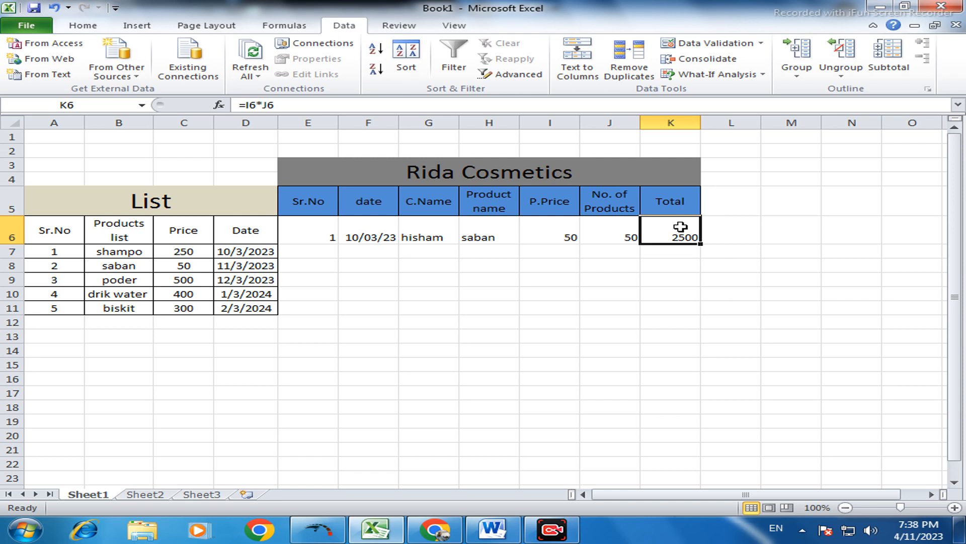
# Step: Enter 2 as the serial number in cell E7
pyautogui.click(321, 255)
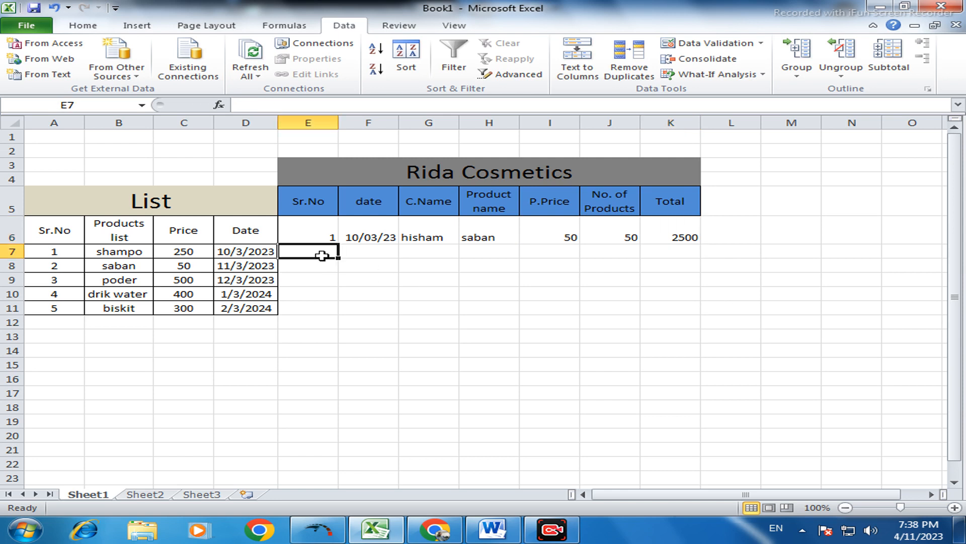
pyautogui.write('2')
pyautogui.click(357, 251)
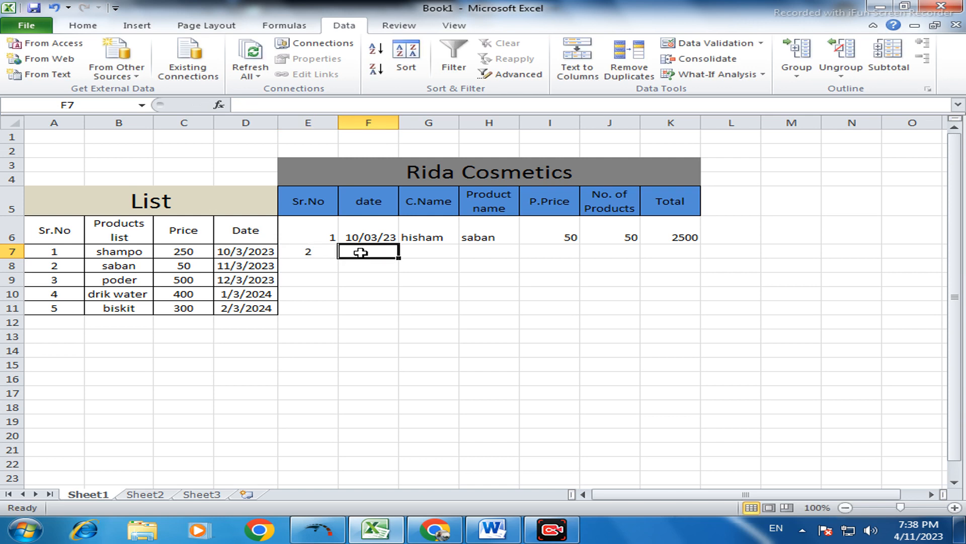
# Step: Fill date cell F6 with its drop-down list down through F10
pyautogui.click(376, 233)
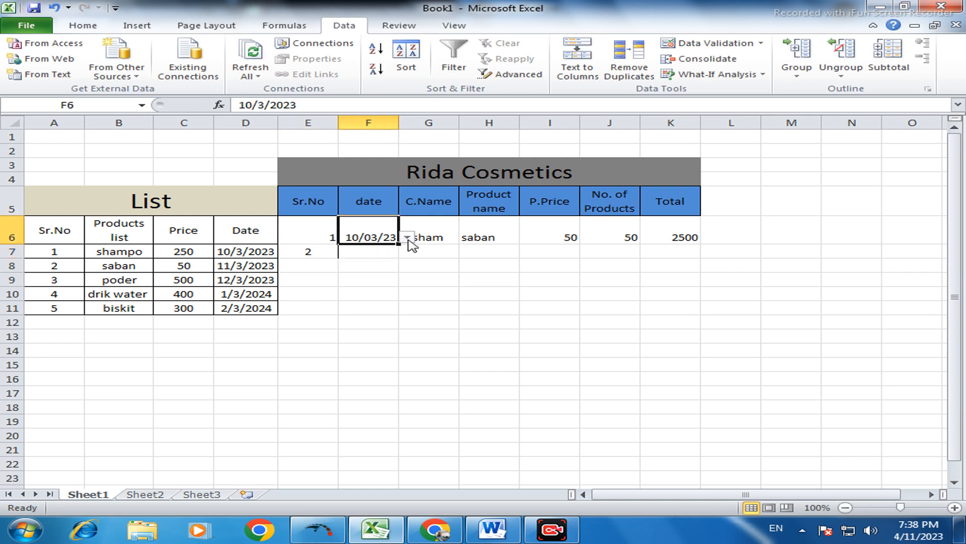
pyautogui.click(408, 237)
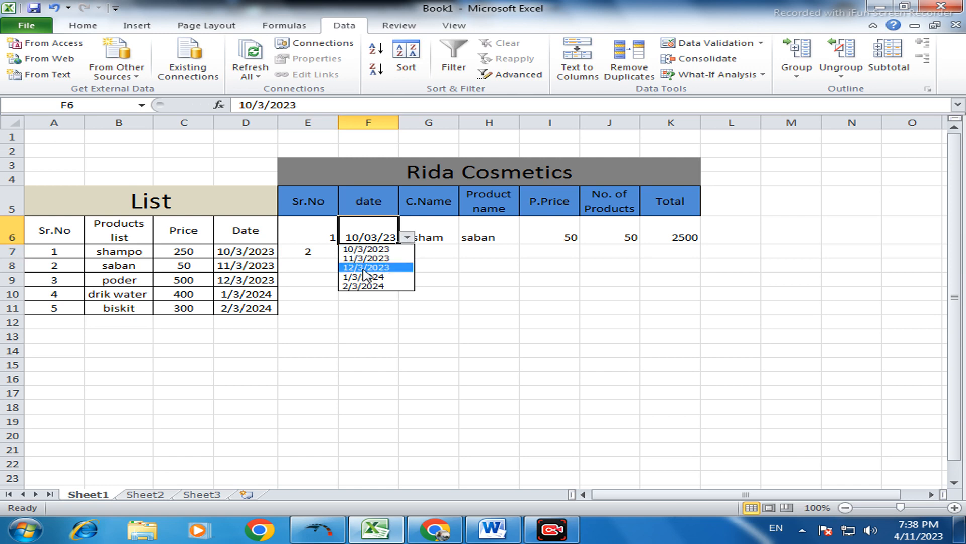
pyautogui.click(479, 283)
pyautogui.moveTo(398, 244); pyautogui.dragTo(400, 300)
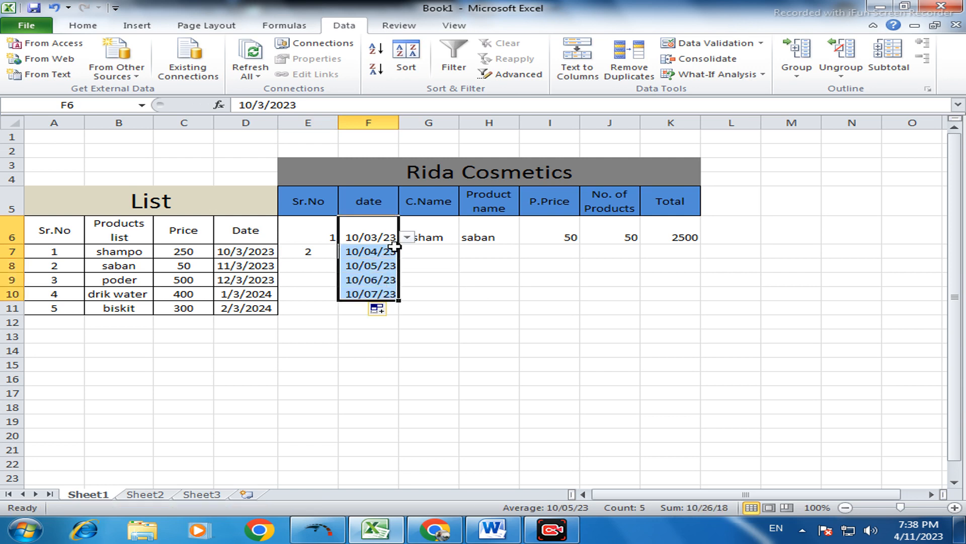
pyautogui.click(425, 265)
# Step: Choose 12/3/2023 from the drop-down list in date cell F7
pyautogui.click(384, 251)
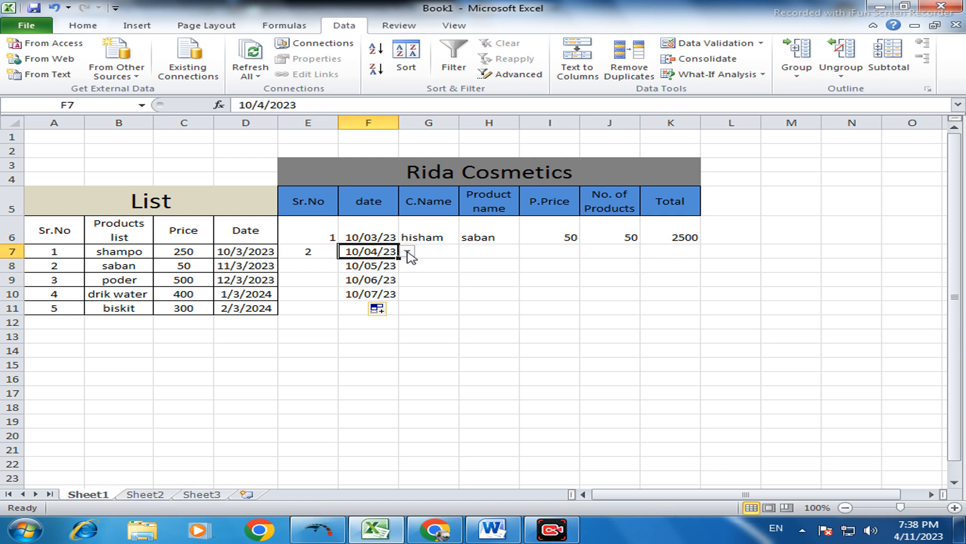
pyautogui.click(408, 252)
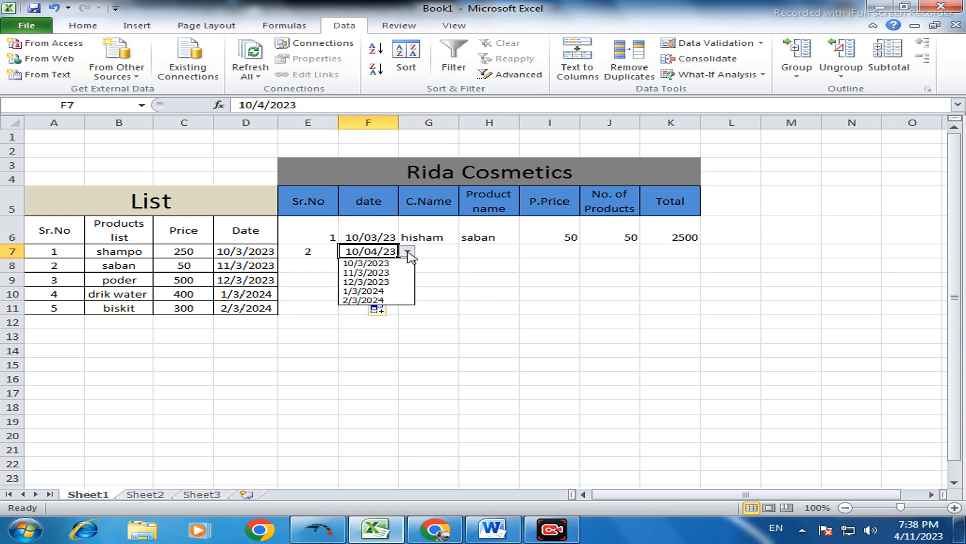
pyautogui.click(379, 279)
# Step: Enter the placeholder text jsdfh in C.Name cell G7
pyautogui.click(437, 252)
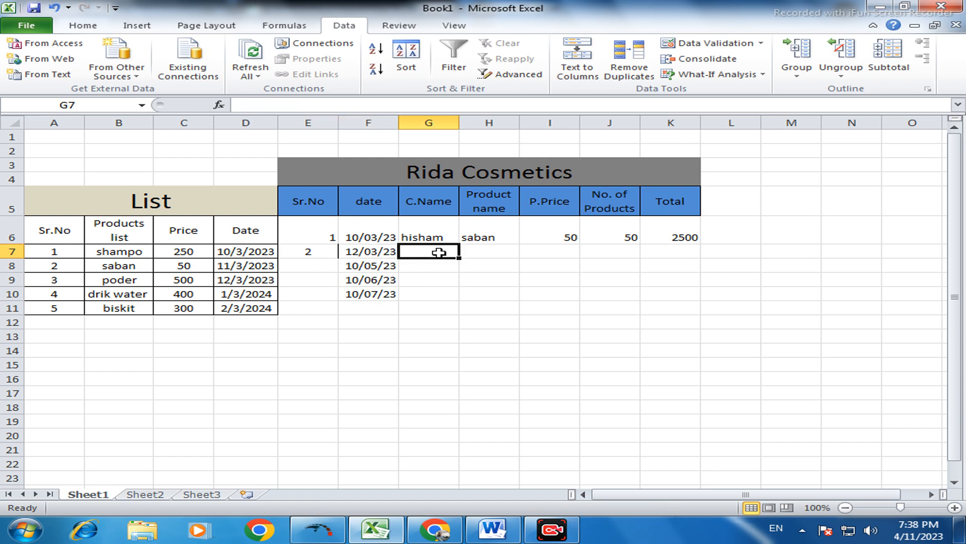
pyautogui.write('jsdfh')
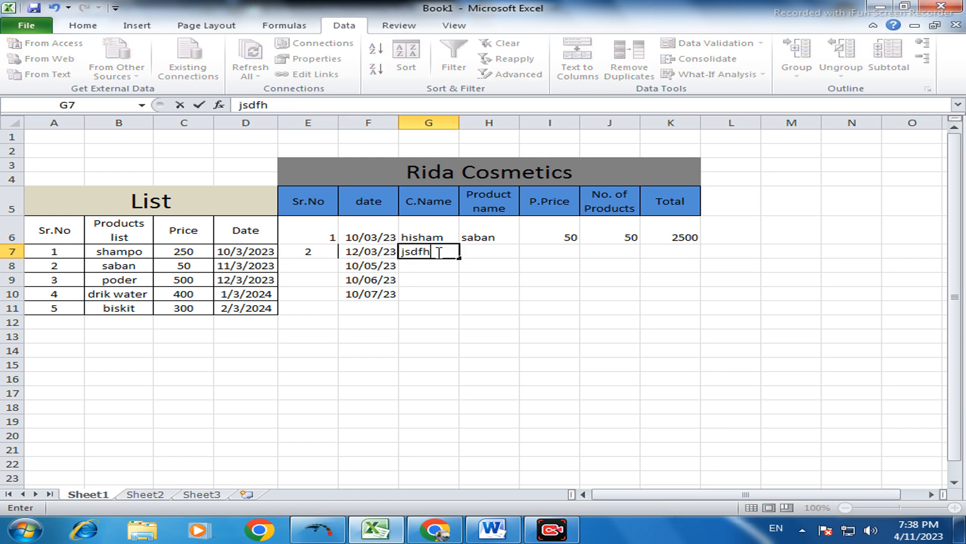
pyautogui.click(492, 255)
# Step: Fill product name cell H6 and P.Price cell I6, with their drop-down lists, down through row 10
pyautogui.click(496, 237)
pyautogui.moveTo(518, 245); pyautogui.dragTo(518, 297)
pyautogui.click(565, 234)
pyautogui.moveTo(580, 243); pyautogui.dragTo(577, 298)
# Step: Copy the total formula from K6 down through K10
pyautogui.click(633, 237)
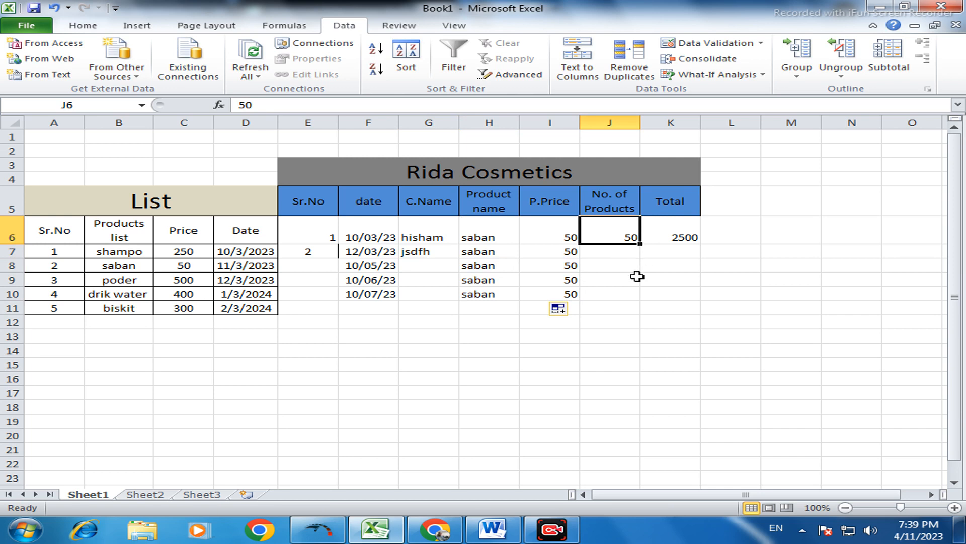
pyautogui.click(676, 233)
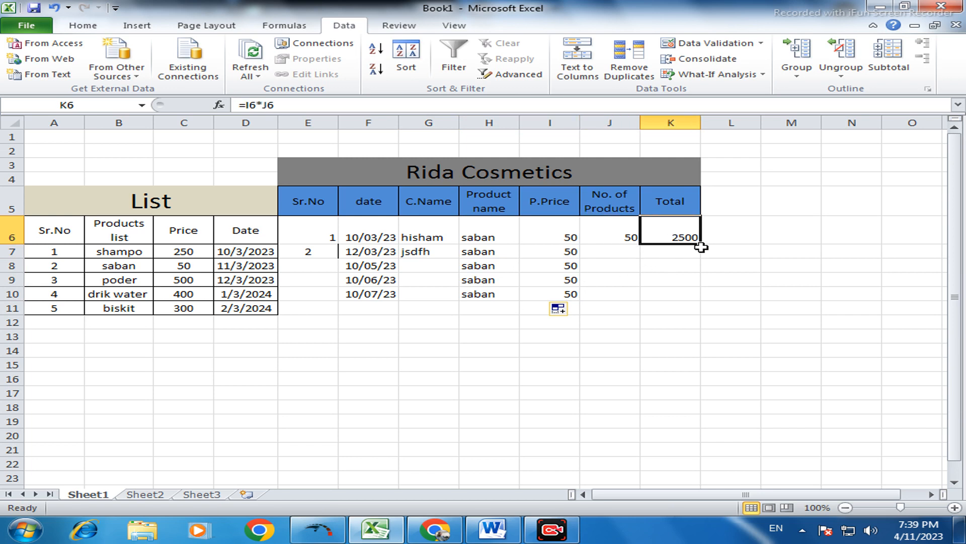
pyautogui.moveTo(698, 248); pyautogui.dragTo(695, 306)
pyautogui.click(467, 291)
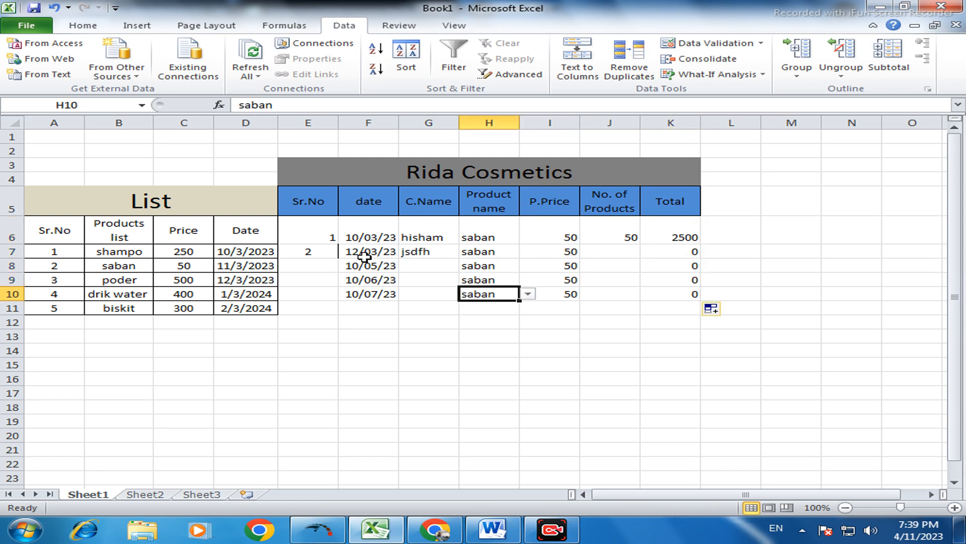
# Step: Replace the placeholder in C.Name cell G7 with the customer's name
pyautogui.click(429, 252)
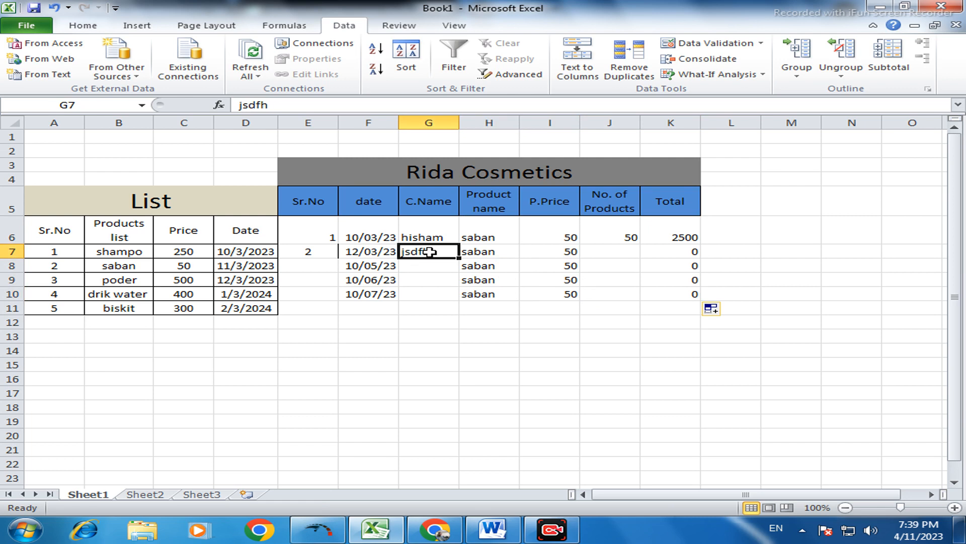
pyautogui.write('D')
pyautogui.press('BackSpace')
pyautogui.write('Sfdar')
pyautogui.press('Return')
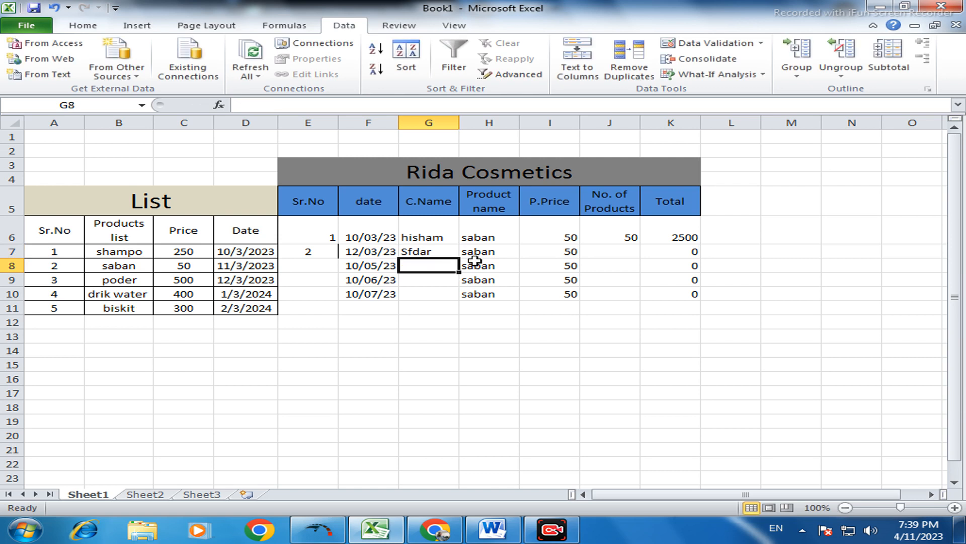
pyautogui.click(436, 254)
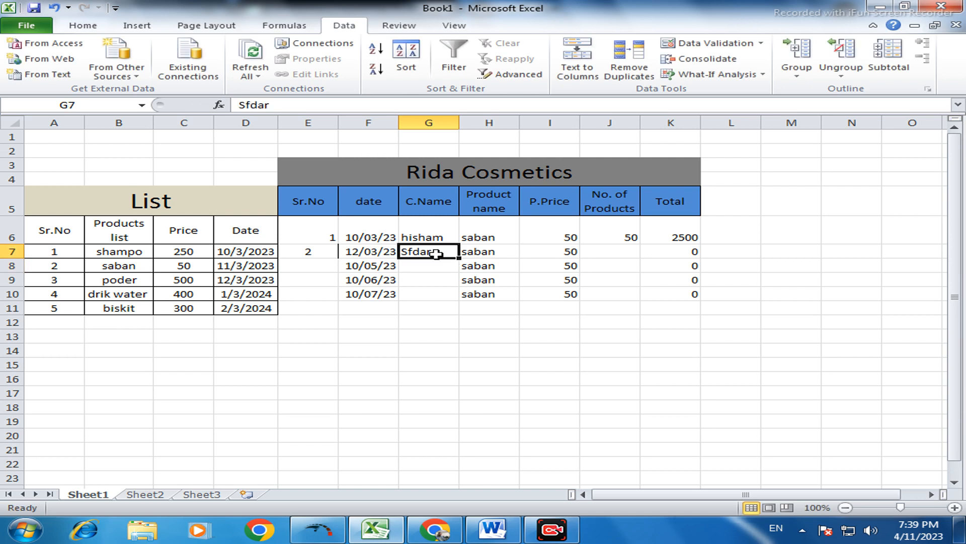
# Step: Choose poder from the drop-down list in product name cell H7
pyautogui.click(473, 252)
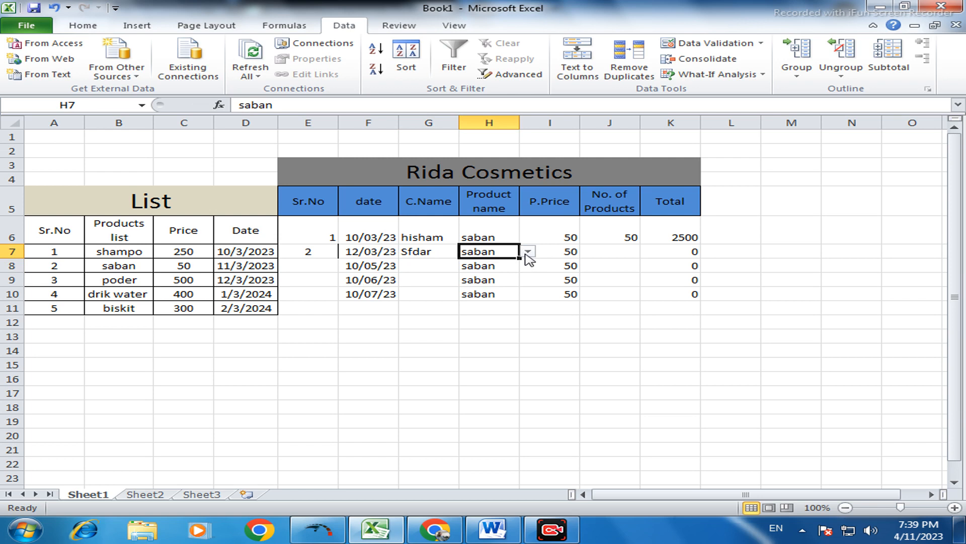
pyautogui.click(529, 252)
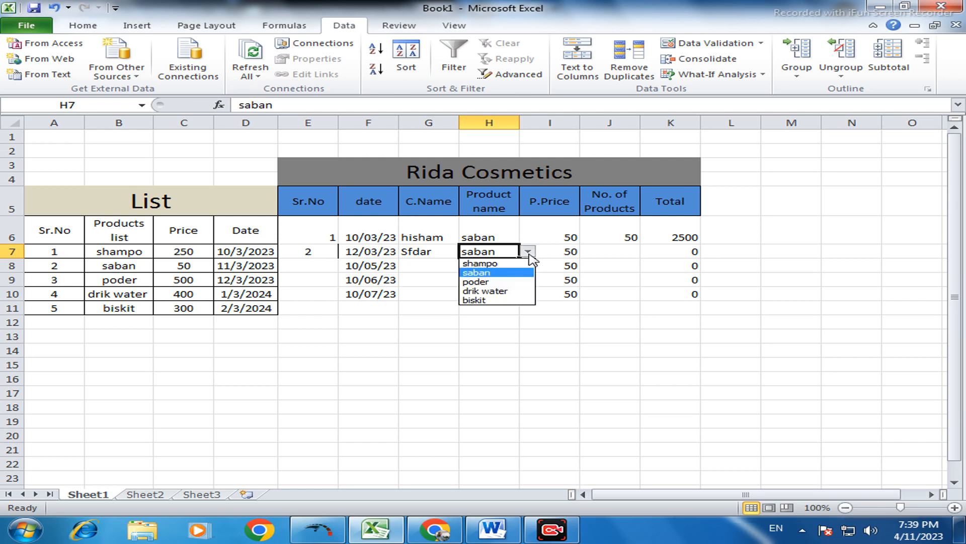
pyautogui.click(500, 281)
pyautogui.click(566, 252)
pyautogui.click(588, 251)
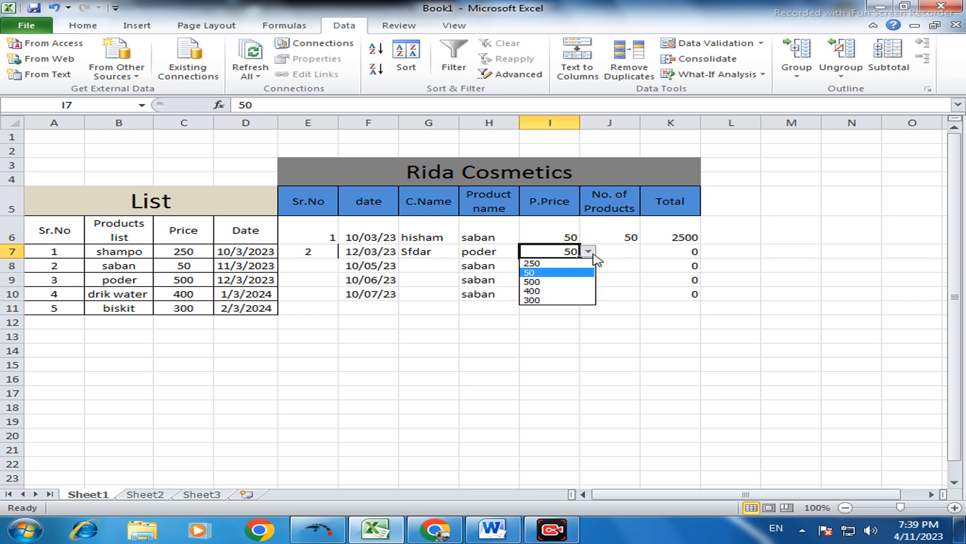
pyautogui.click(594, 254)
# Step: Enter 100 as the number of products in J7 and choose 500 from the P.Price list in I7
pyautogui.click(621, 252)
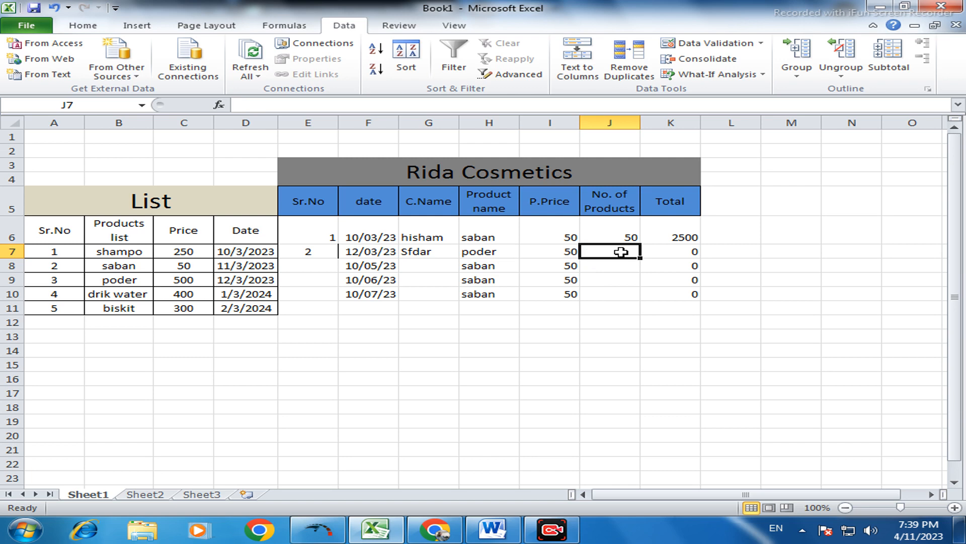
pyautogui.write('100')
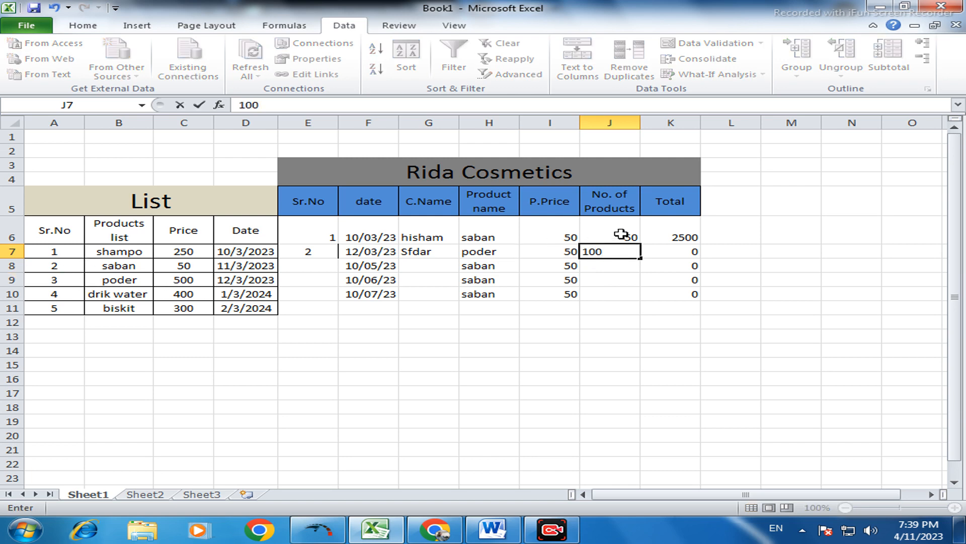
pyautogui.click(552, 249)
pyautogui.click(588, 252)
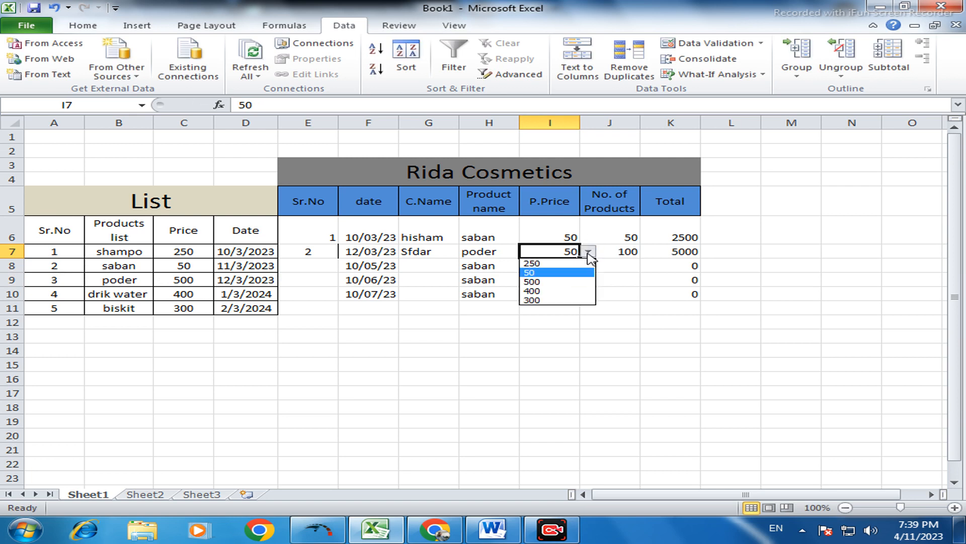
pyautogui.click(549, 280)
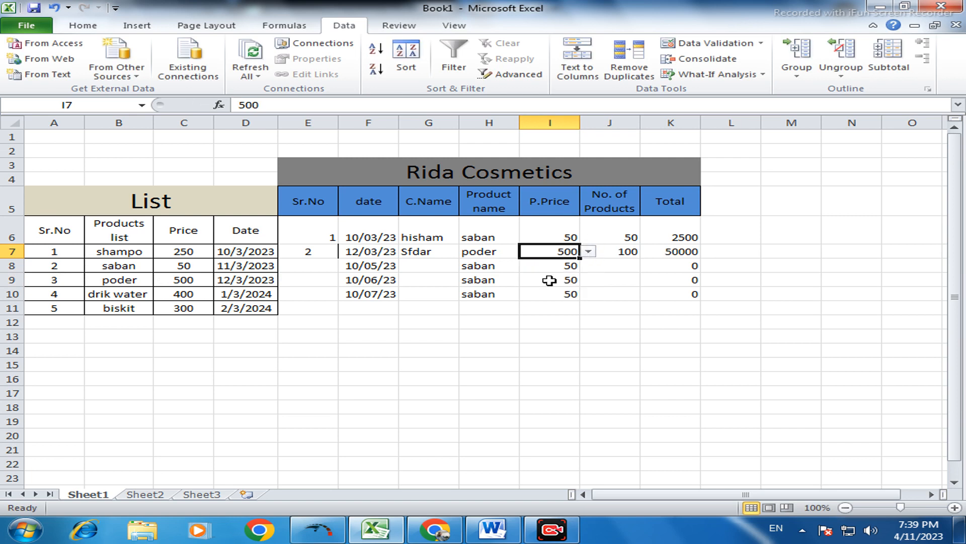
pyautogui.click(667, 253)
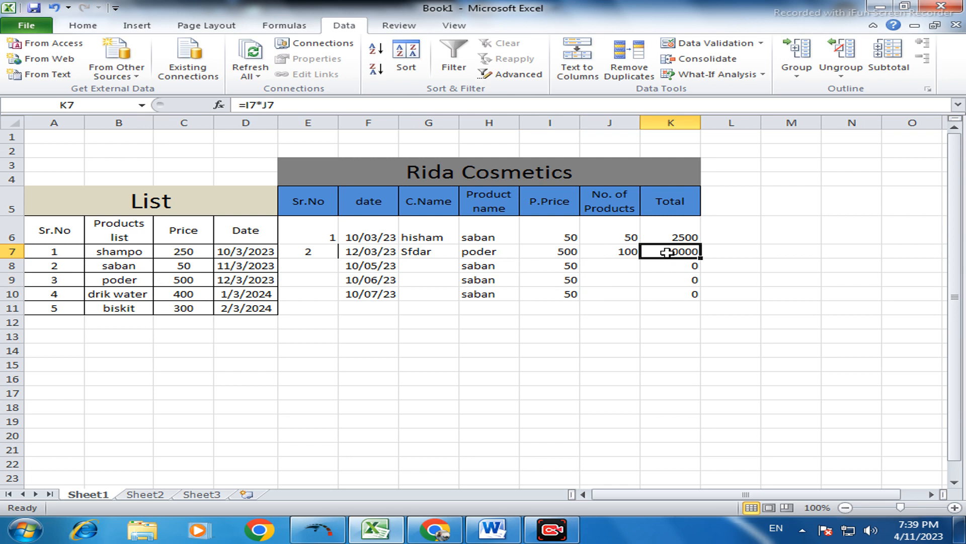
# Step: Enter the customer's name in C.Name cell G8 and choose drik water from the product list in H8
pyautogui.click(411, 266)
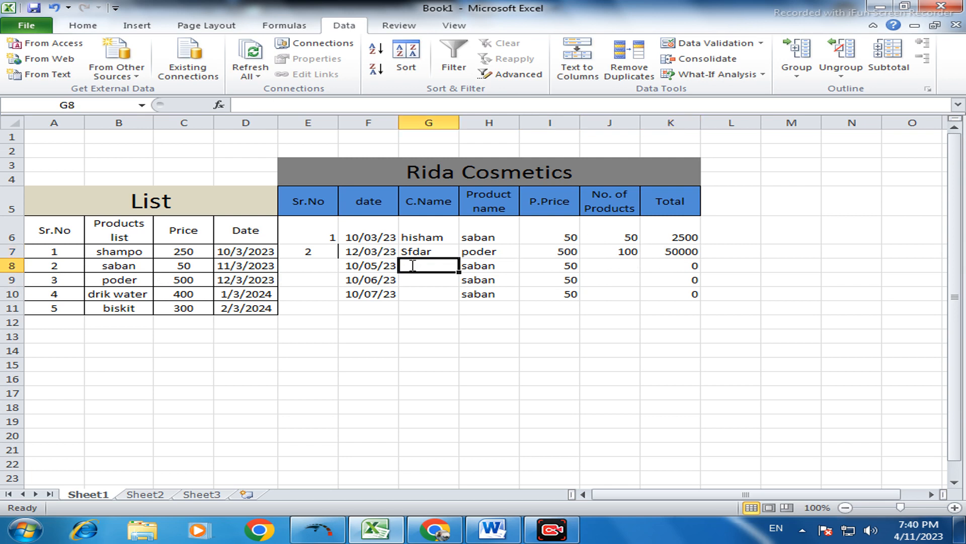
pyautogui.write('kawish')
pyautogui.click(481, 269)
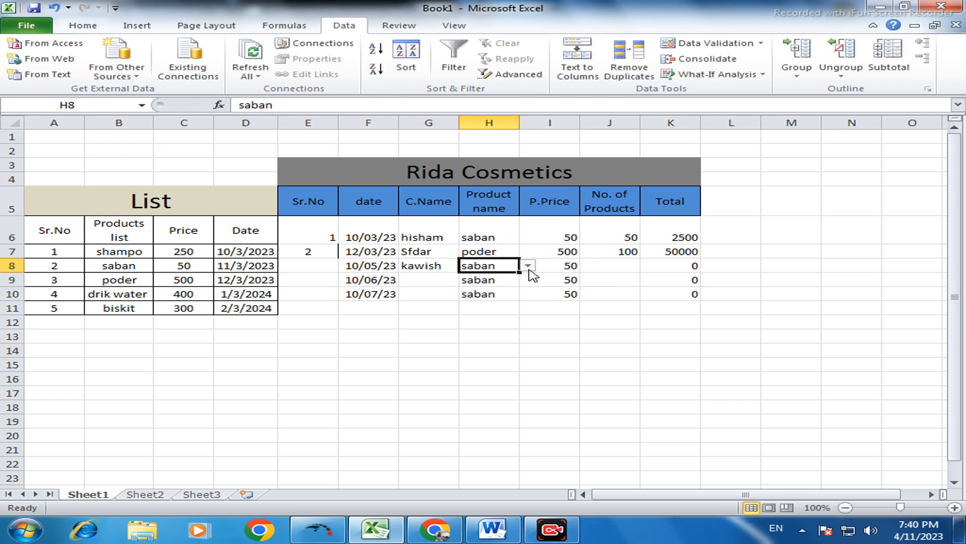
pyautogui.click(529, 266)
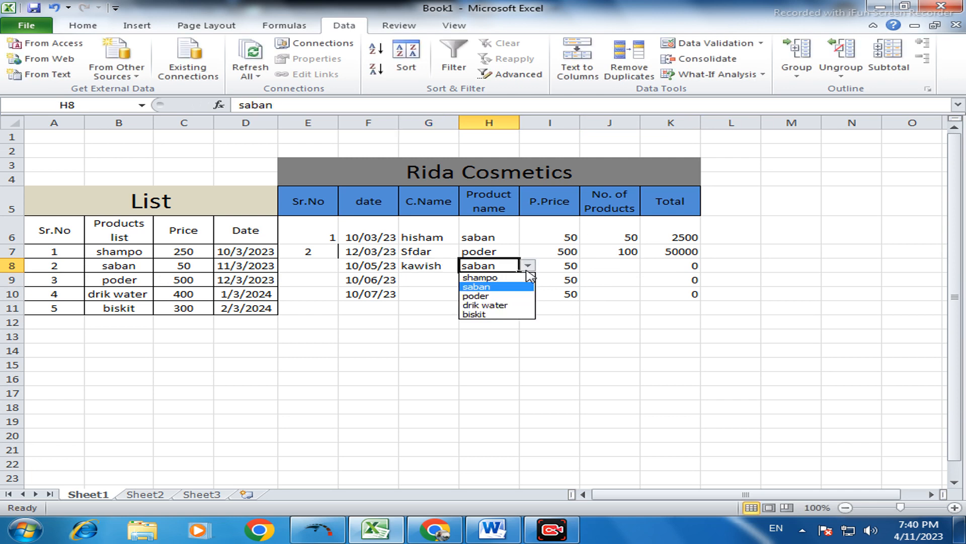
pyautogui.click(490, 305)
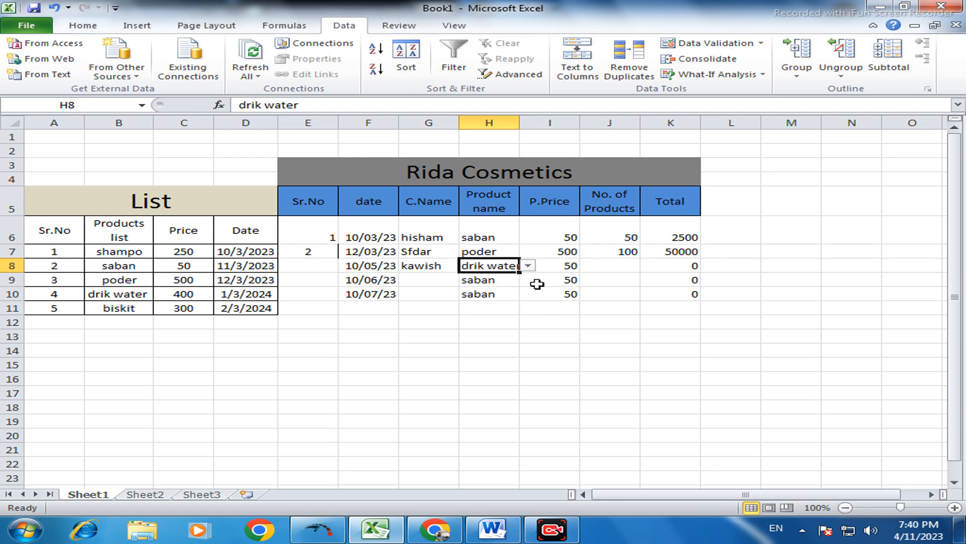
pyautogui.click(572, 269)
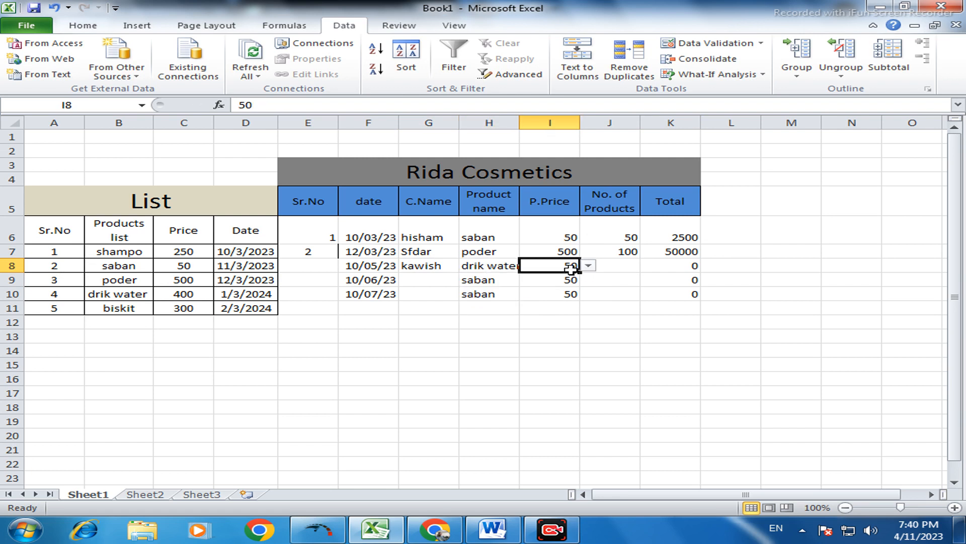
pyautogui.write('25')
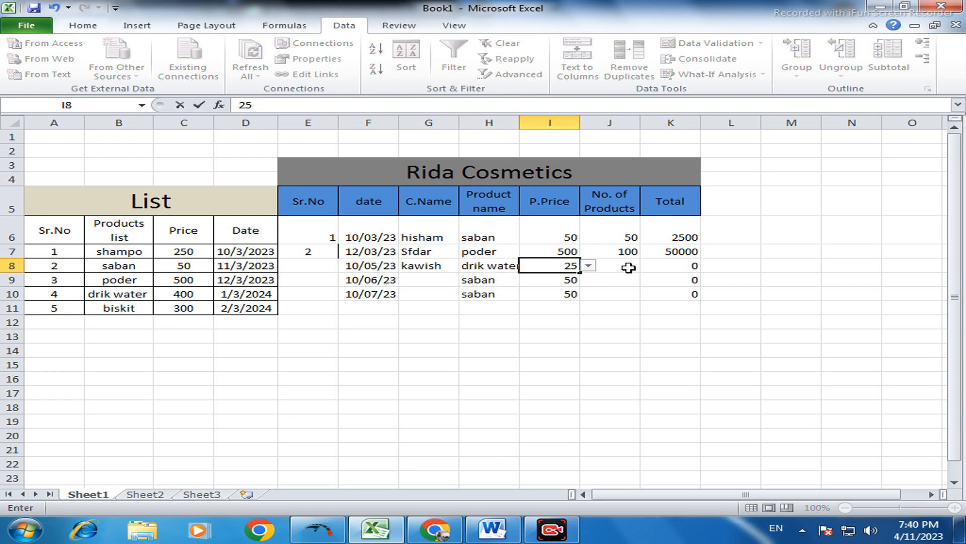
pyautogui.press('BackSpace')
pyautogui.press('BackSpace')
pyautogui.click(586, 267)
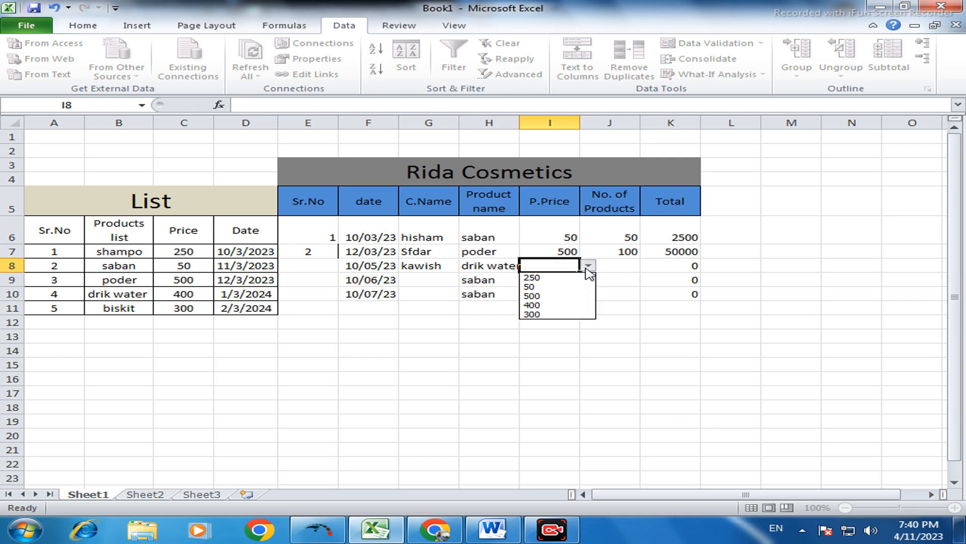
pyautogui.press('Escape')
# Step: Enter 25 as the number of products in J8 and choose 400 from the P.Price list in I8
pyautogui.click(629, 262)
pyautogui.write('25')
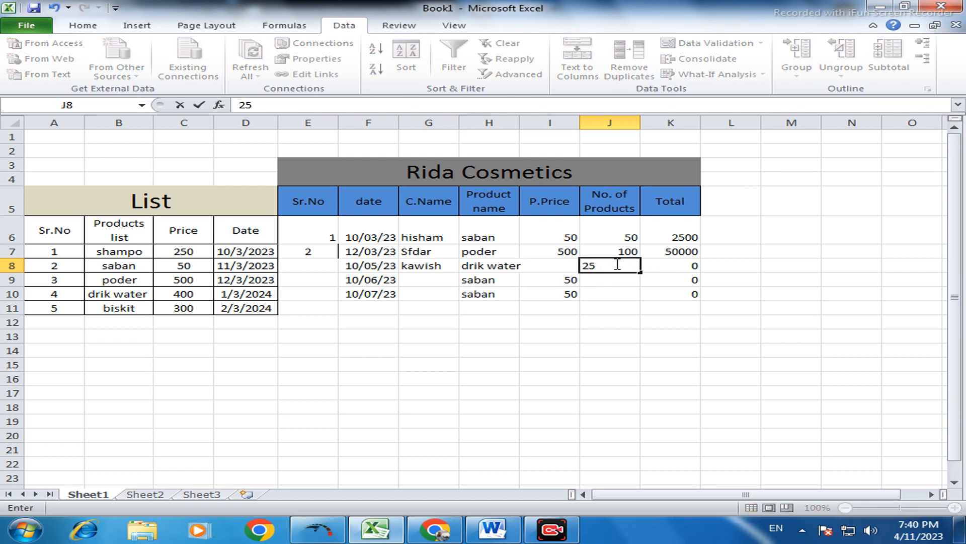
pyautogui.click(557, 266)
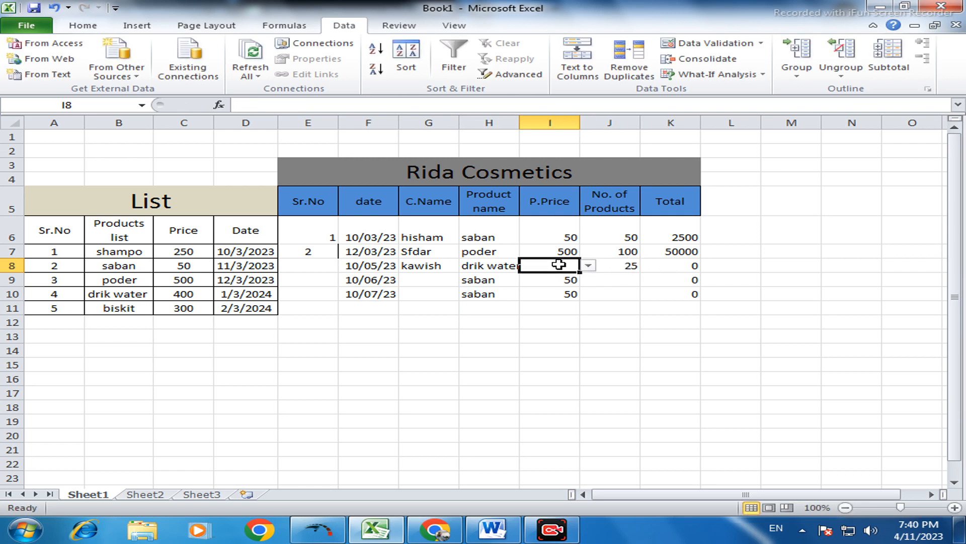
pyautogui.click(588, 266)
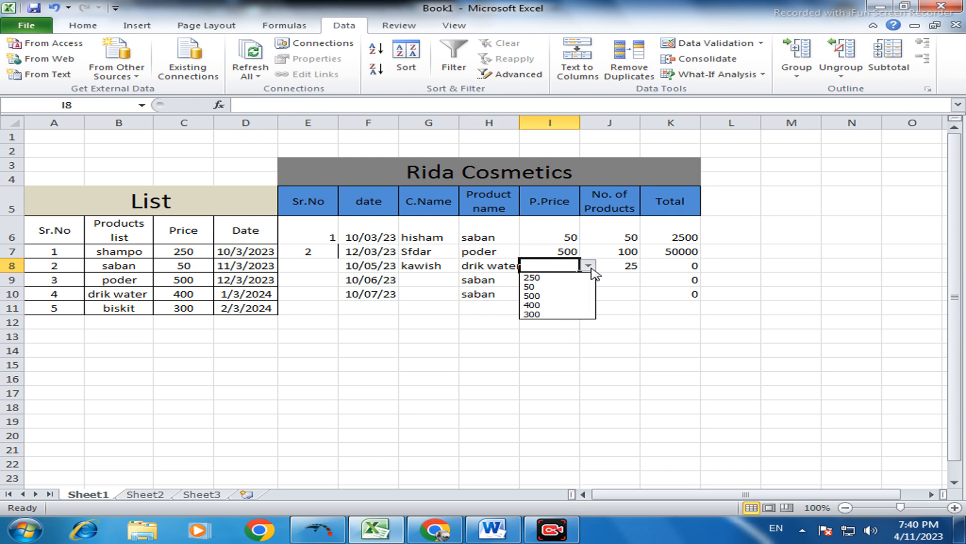
pyautogui.click(546, 304)
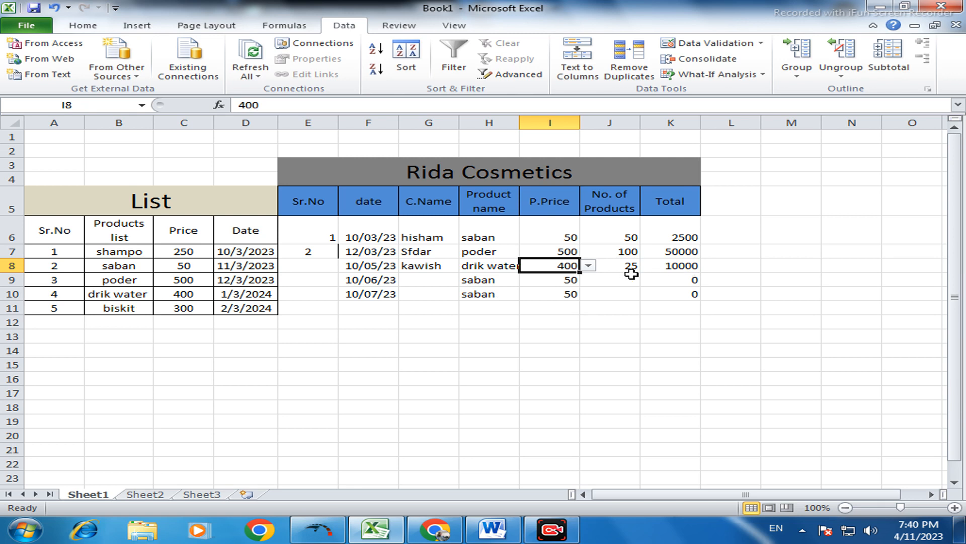
pyautogui.click(680, 266)
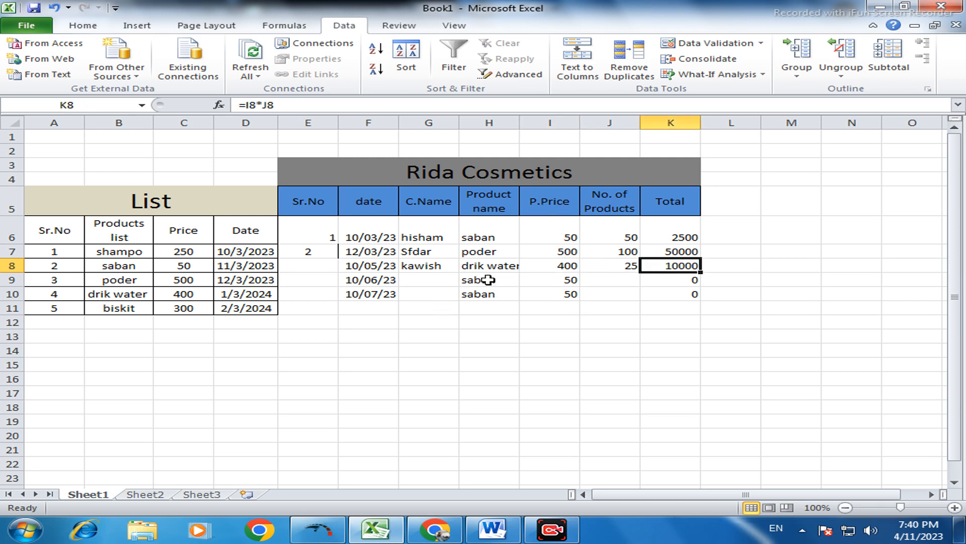
# Step: Enter the customer's name in C.Name cell G9 and choose shampo from the product list in H9
pyautogui.click(406, 280)
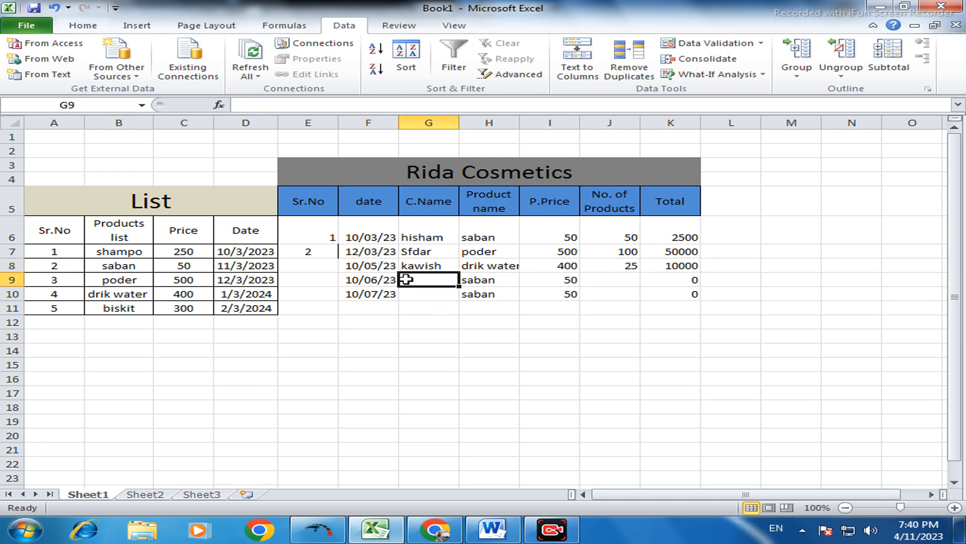
pyautogui.write('Asif')
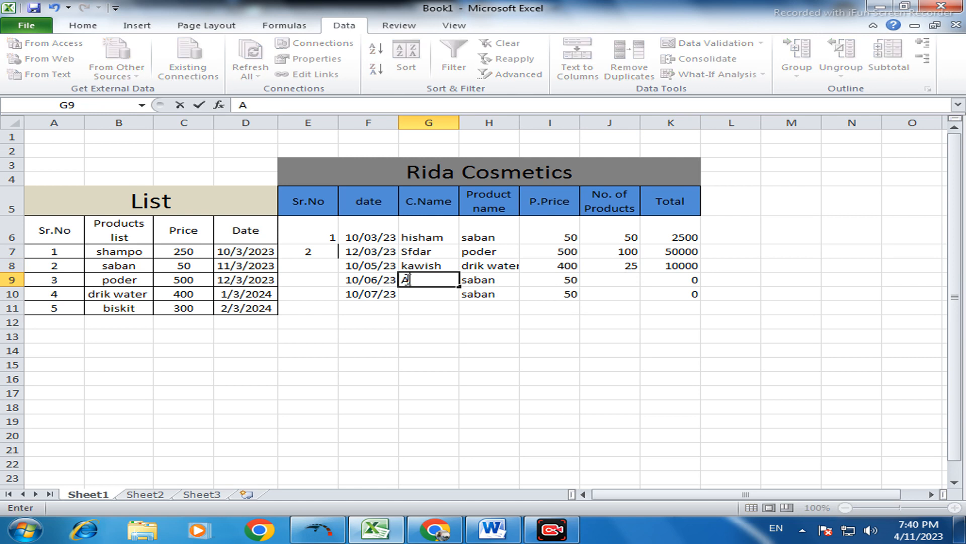
pyautogui.click(475, 280)
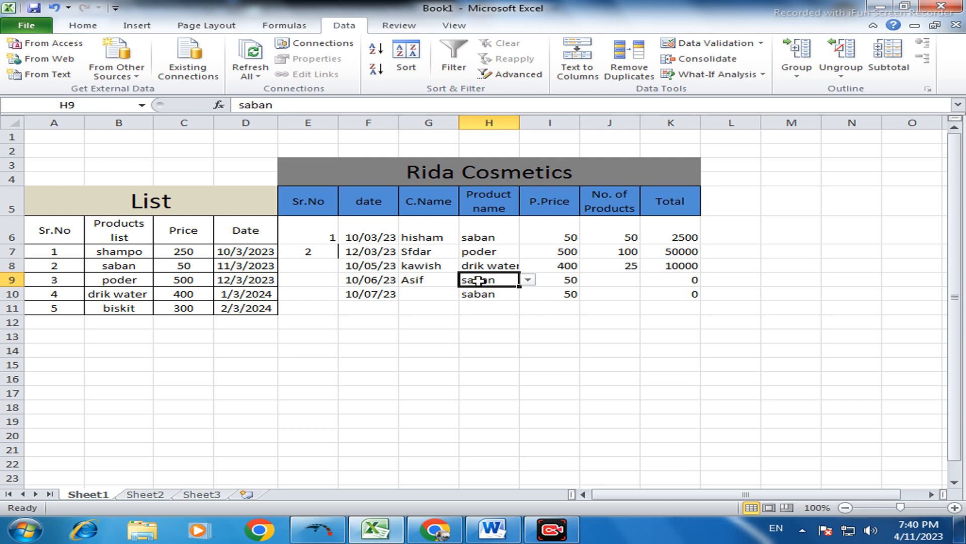
pyautogui.click(528, 280)
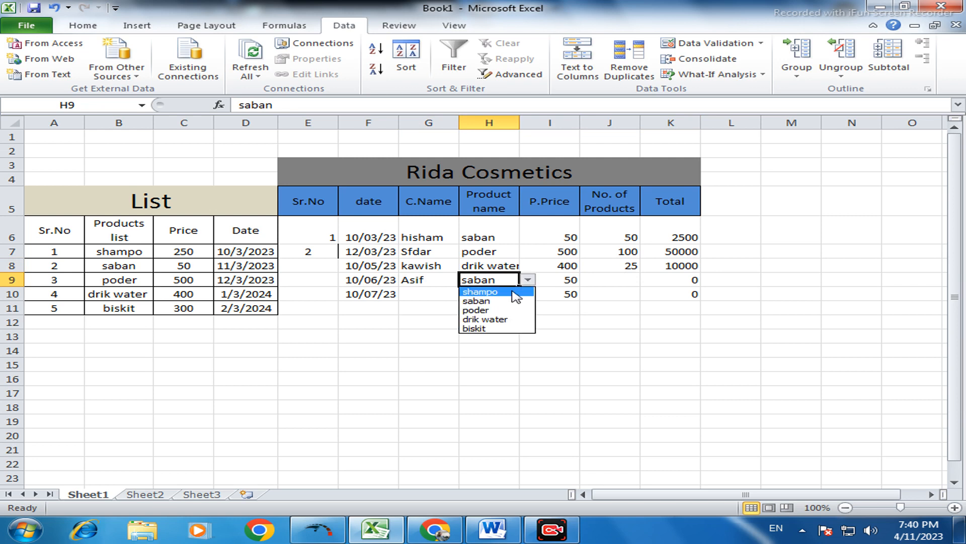
pyautogui.click(514, 292)
# Step: Enter 60 as the number of products in J9 and choose 250 from the P.Price list in I9
pyautogui.click(615, 281)
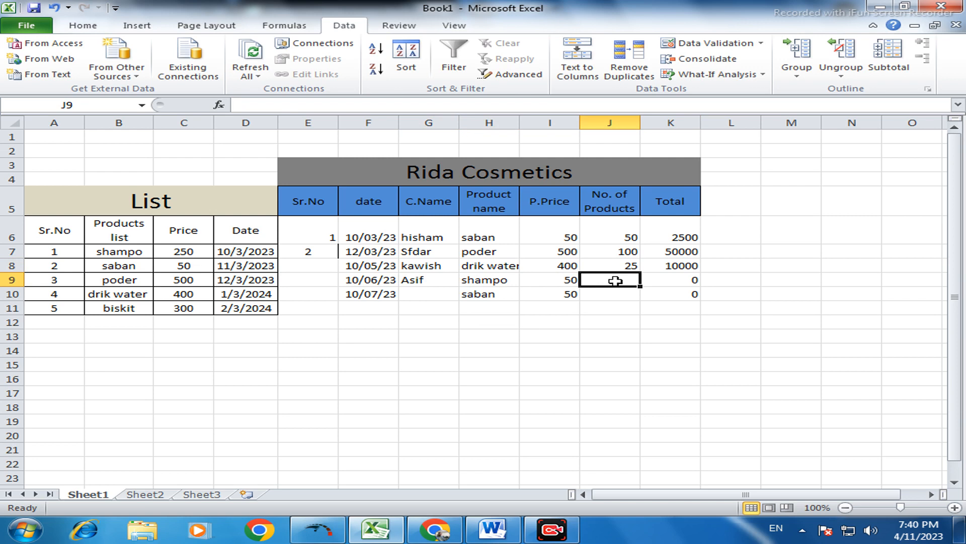
pyautogui.write('60')
pyautogui.click(557, 278)
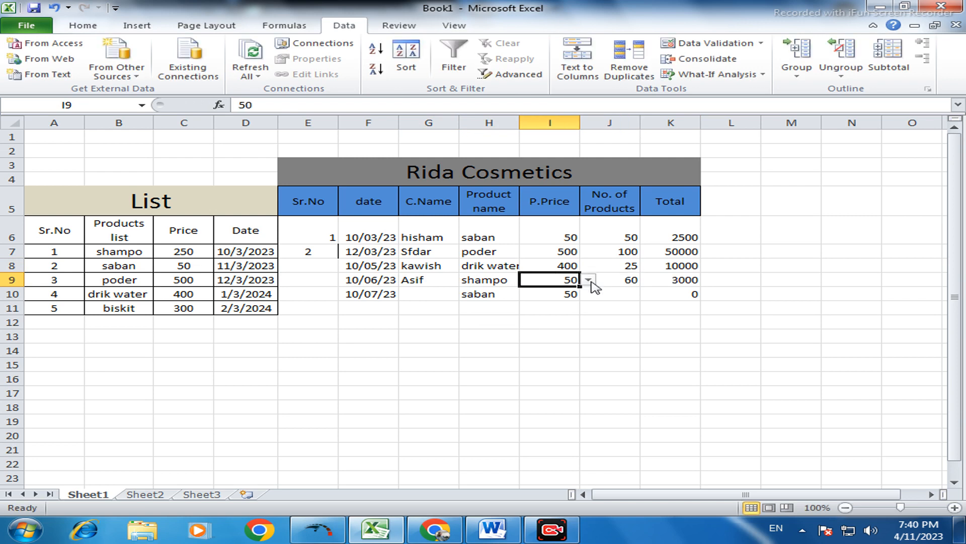
pyautogui.click(194, 249)
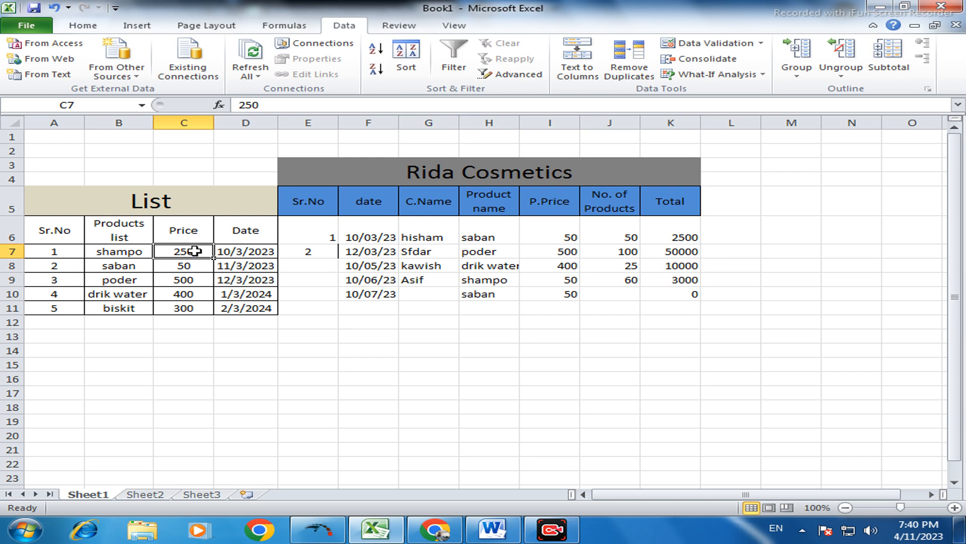
pyautogui.click(576, 280)
pyautogui.click(588, 280)
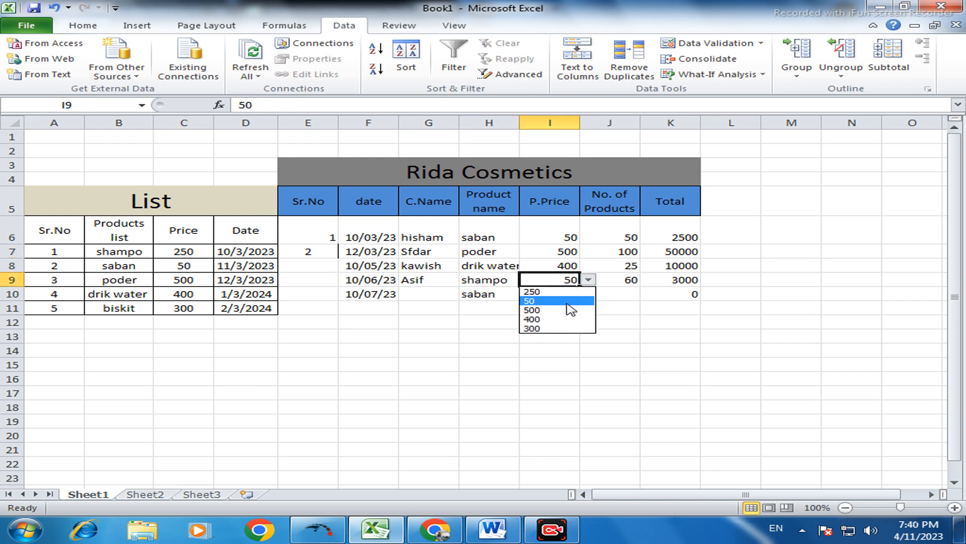
pyautogui.click(548, 292)
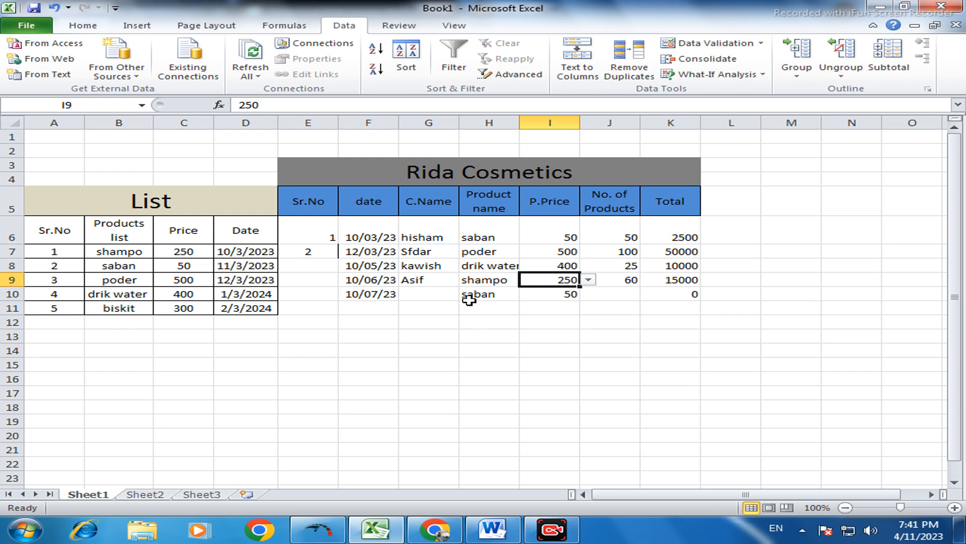
# Step: Enter the customer's name in C.Name cell G10 and choose biskit from the product list in H10
pyautogui.click(415, 293)
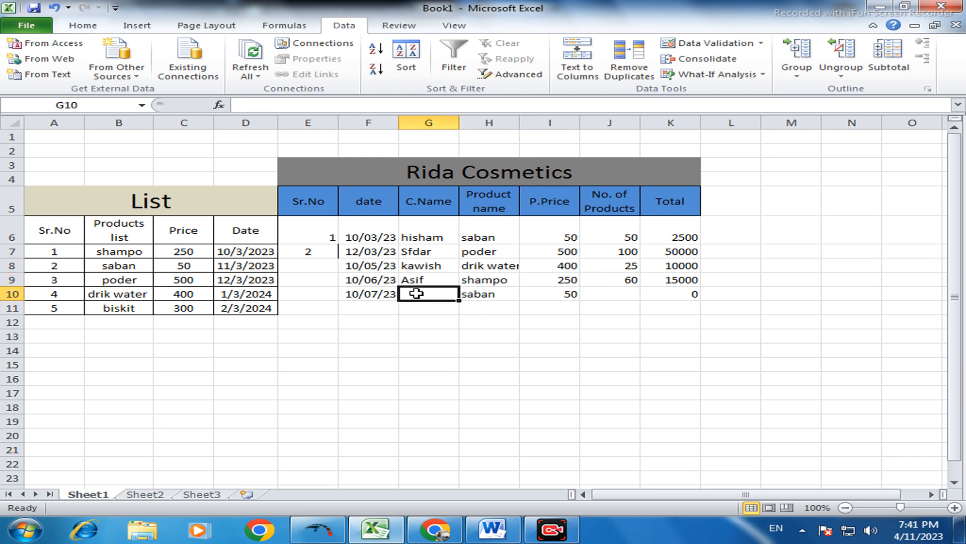
pyautogui.write('Nasi')
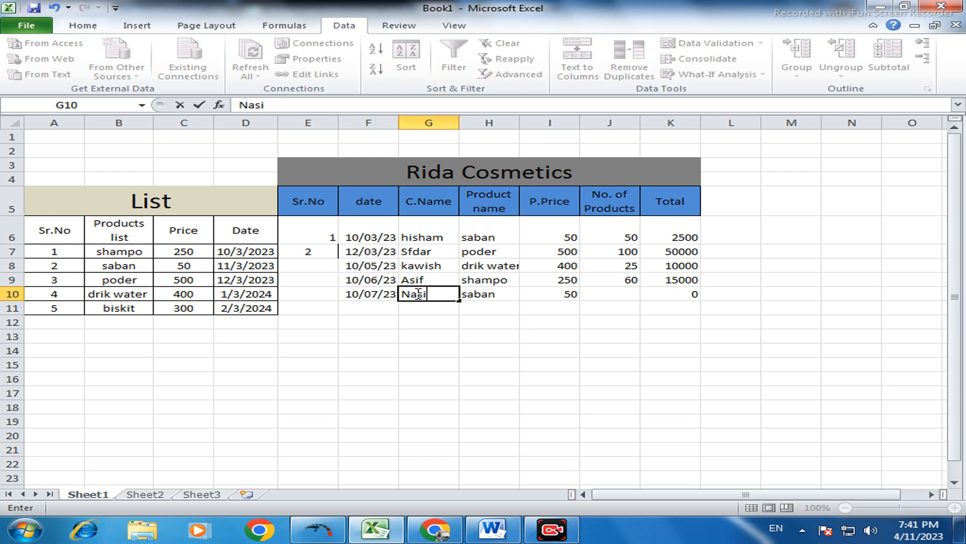
pyautogui.click(481, 293)
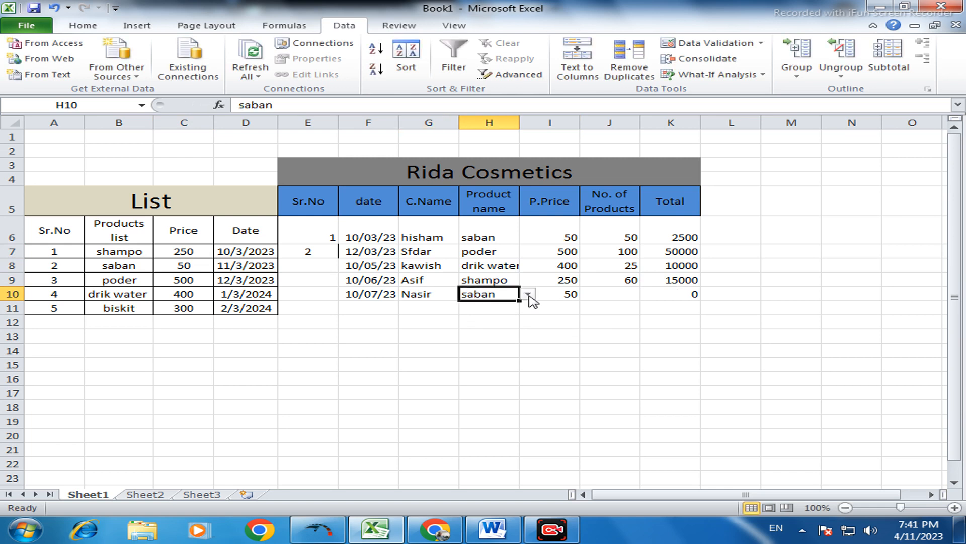
pyautogui.click(529, 296)
pyautogui.click(497, 345)
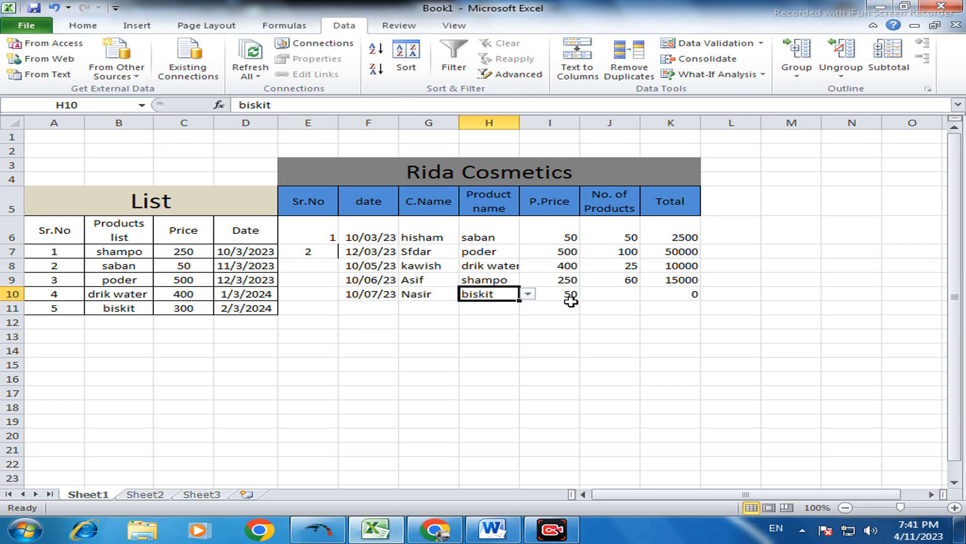
# Step: Enter 2000 as the number of products in J10 and choose 300 from the P.Price list in I10
pyautogui.click(602, 296)
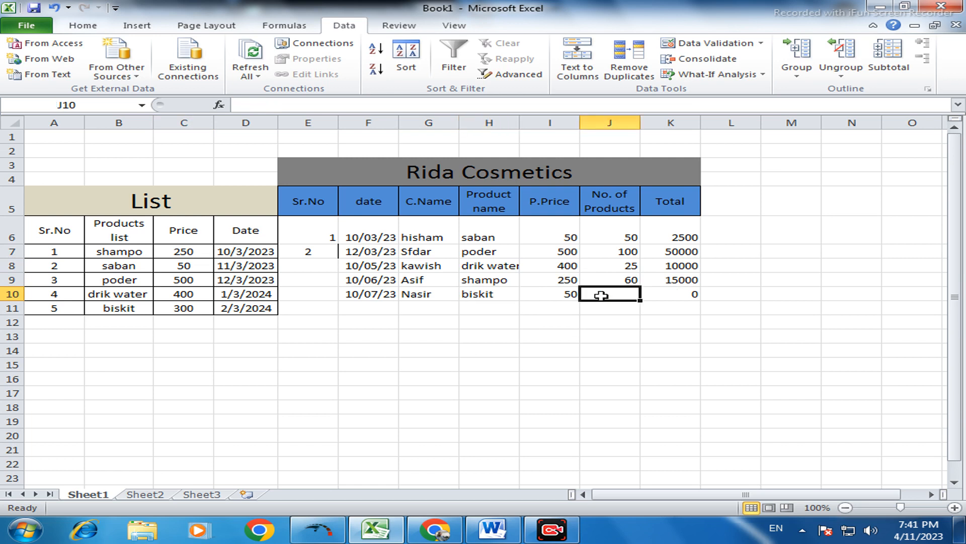
pyautogui.write('2000')
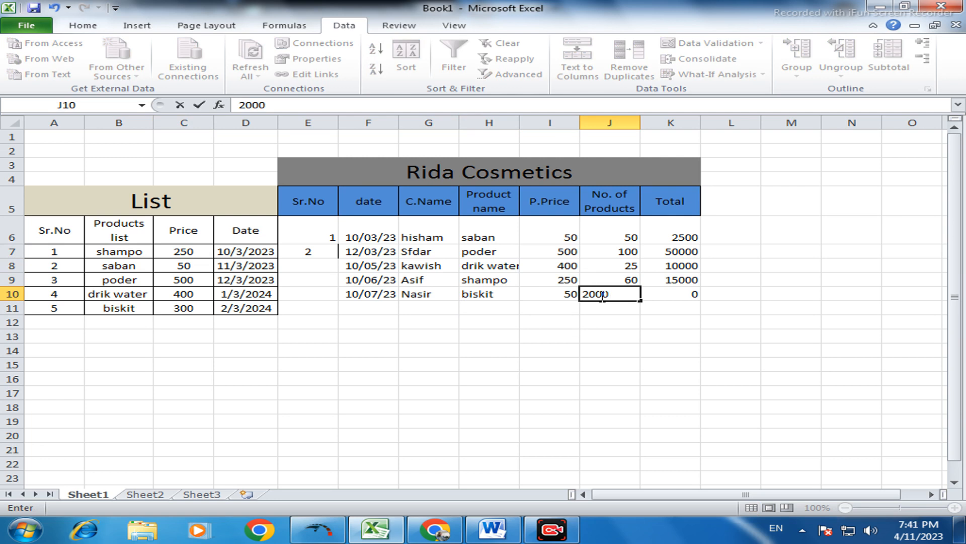
pyautogui.click(554, 296)
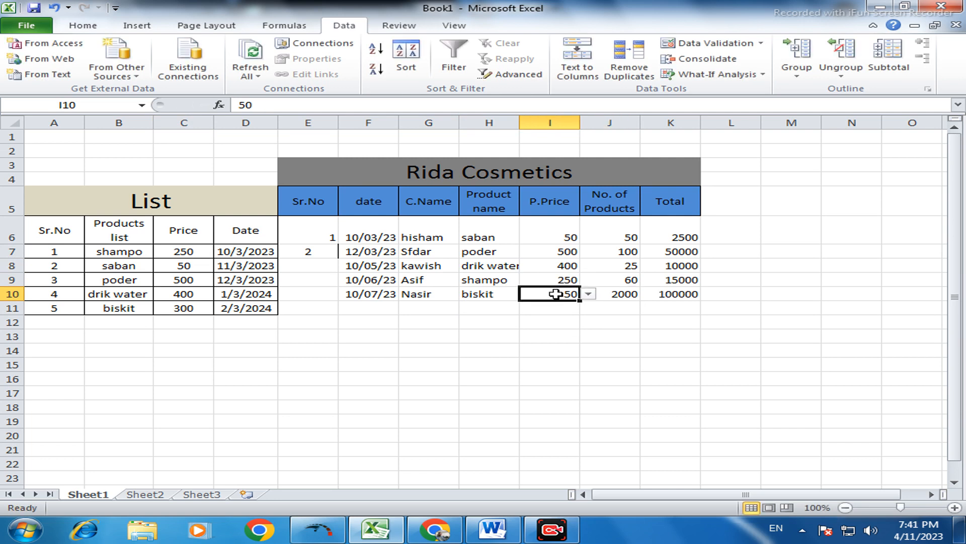
pyautogui.click(588, 294)
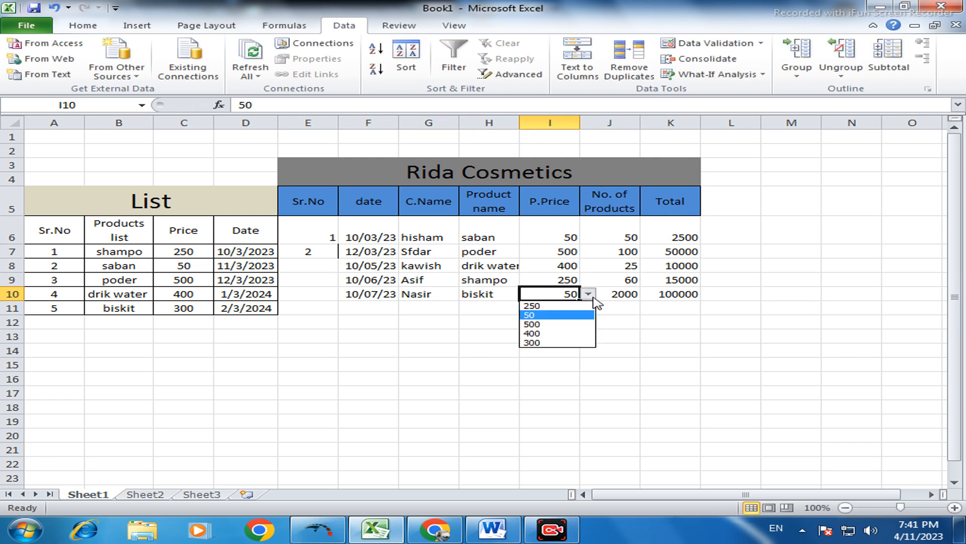
pyautogui.click(554, 343)
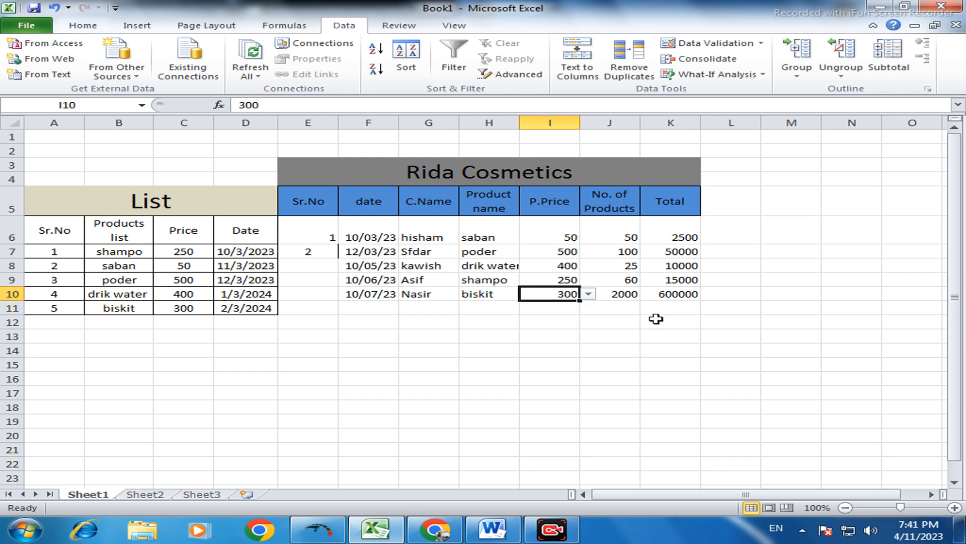
# Step: Center the sales rows E6:K10 horizontally and vertically and apply all borders to them
pyautogui.moveTo(292, 239); pyautogui.dragTo(650, 256)
pyautogui.moveTo(684, 298); pyautogui.dragTo(683, 298)
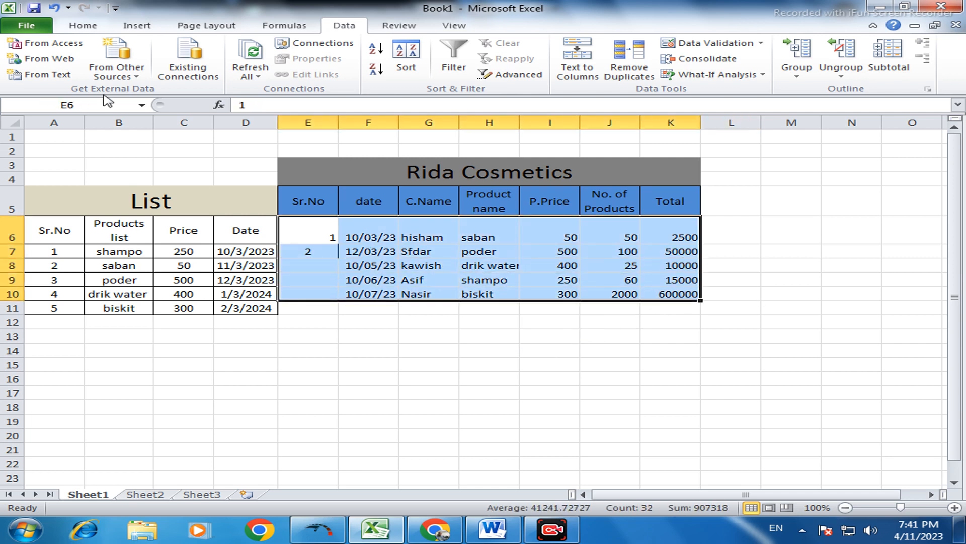
pyautogui.click(82, 29)
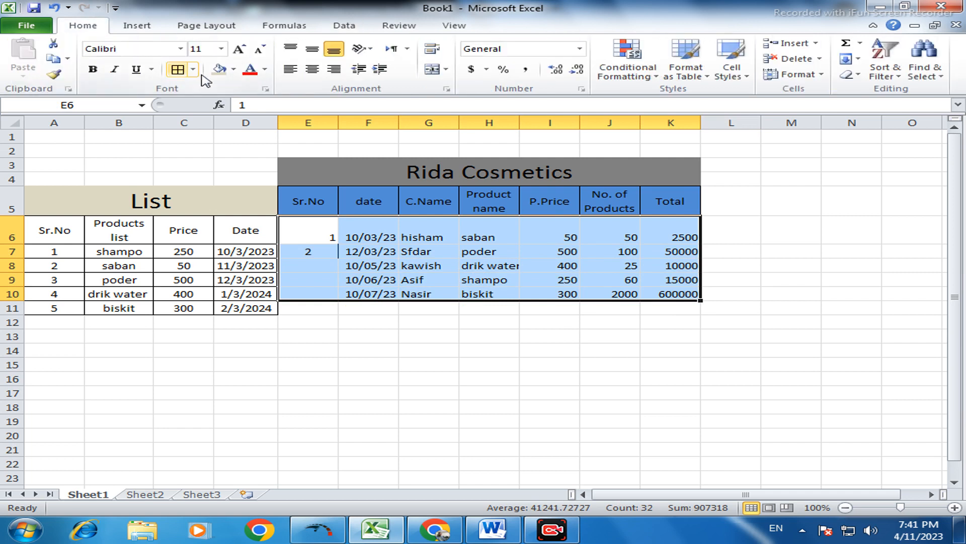
pyautogui.click(312, 69)
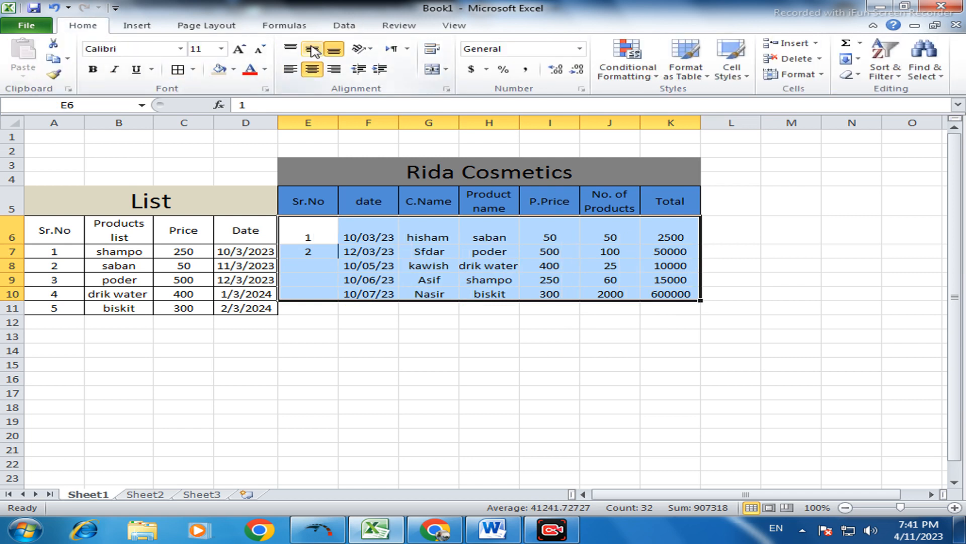
pyautogui.click(312, 49)
pyautogui.click(177, 70)
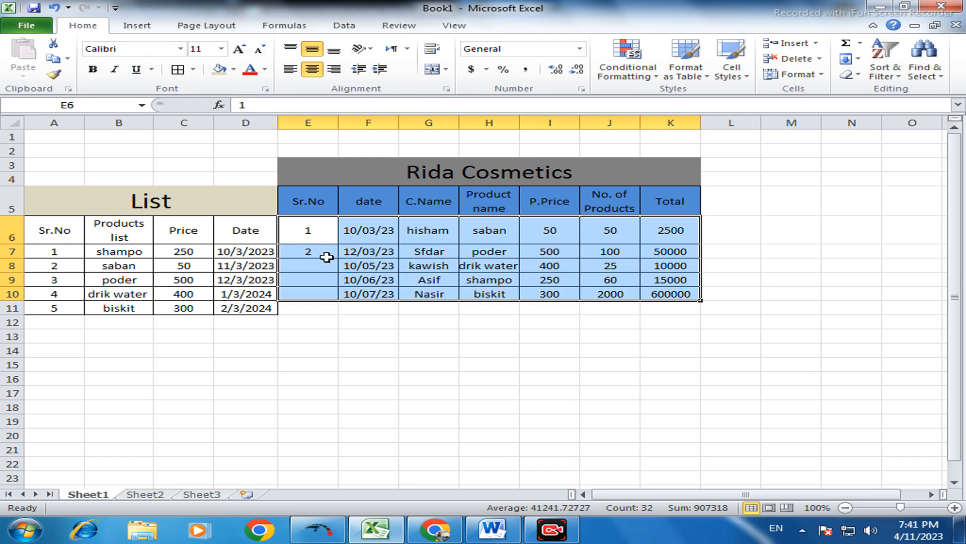
# Step: Fill the serial numbers 1 to 5 down the Sr.No cells E6:E10 of the sales table
pyautogui.click(322, 241)
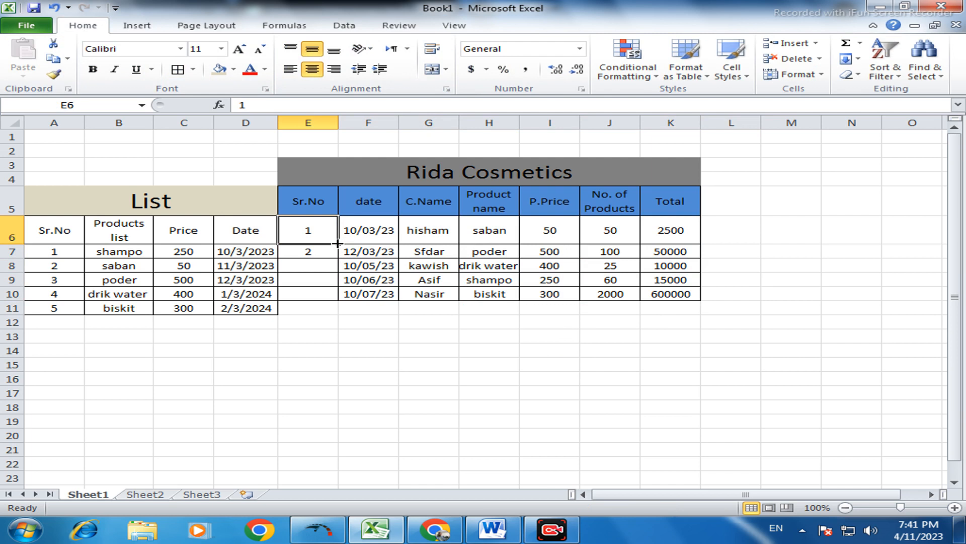
pyautogui.moveTo(322, 236); pyautogui.dragTo(338, 298)
pyautogui.click(339, 322)
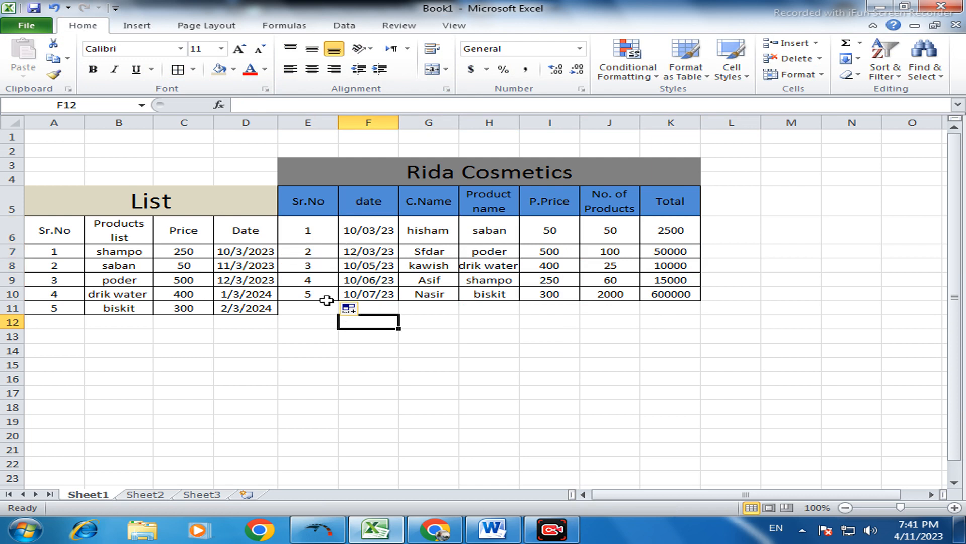
pyautogui.click(362, 388)
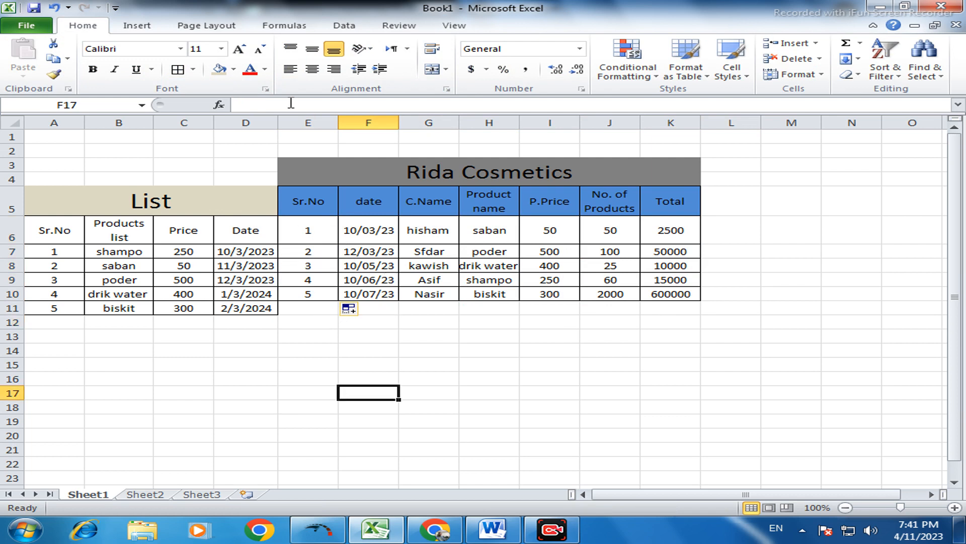
# Step: Insert a new column before the Date column D of the List table
pyautogui.click(260, 123)
pyautogui.rightClick(260, 123)
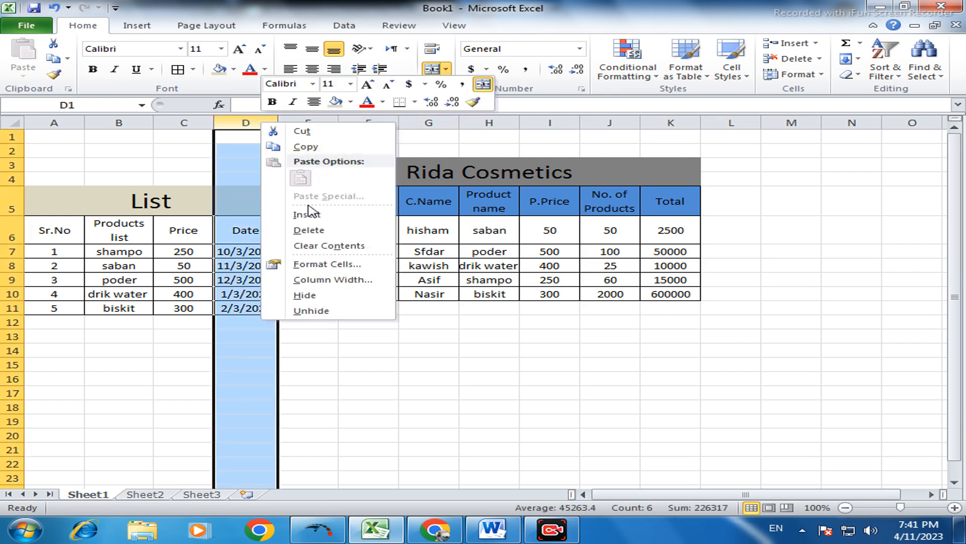
pyautogui.click(307, 214)
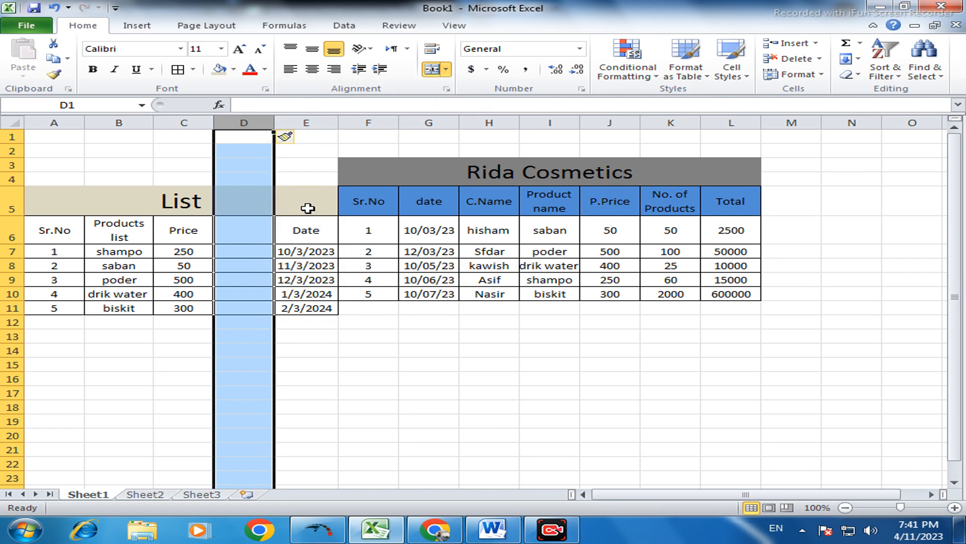
# Step: Undo the column insertion before Date and insert a blank column before the sales table's Sr.No column E instead
pyautogui.hotkey('ctrl', 'z')
pyautogui.click(320, 123)
pyautogui.rightClick(324, 121)
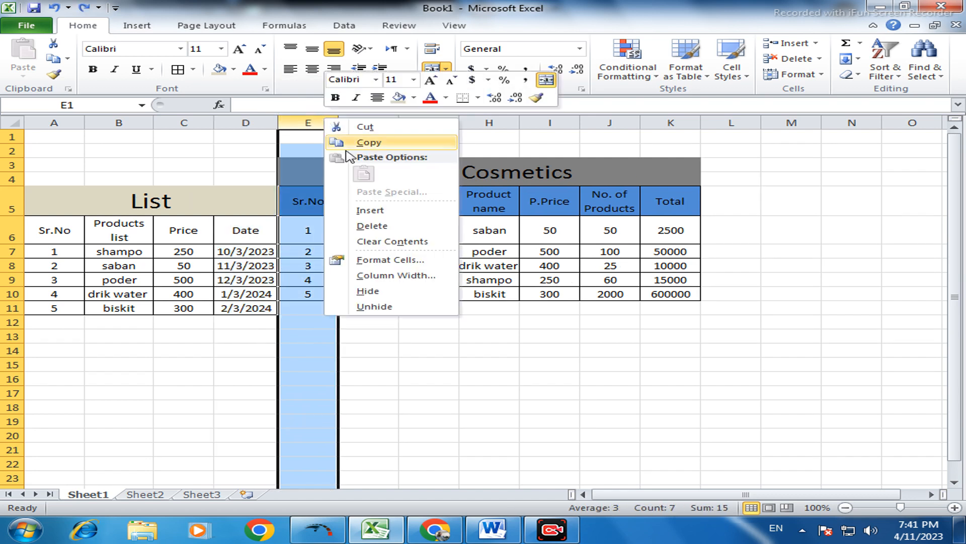
pyautogui.click(369, 210)
pyautogui.click(473, 378)
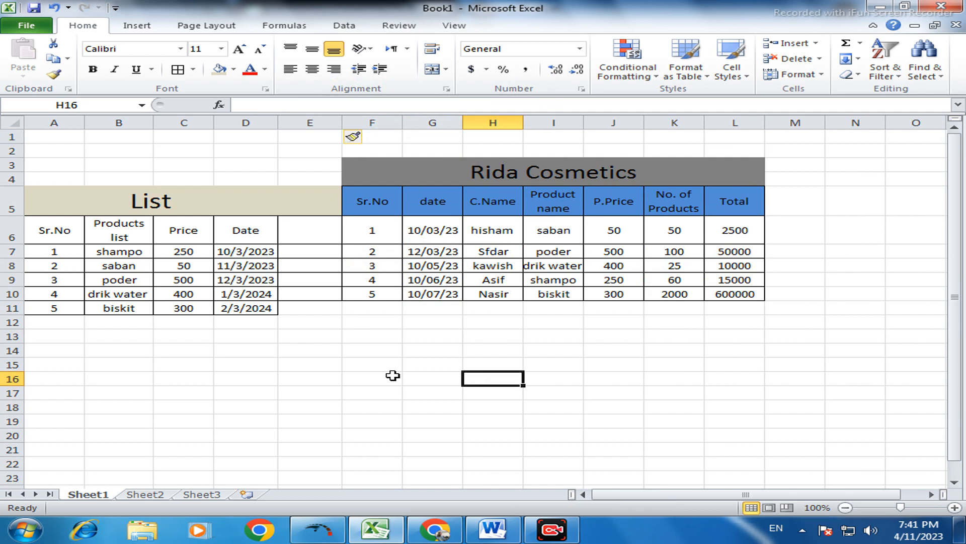
# Step: Remove all borders from the blank spacer column E between the two tables
pyautogui.click(312, 226)
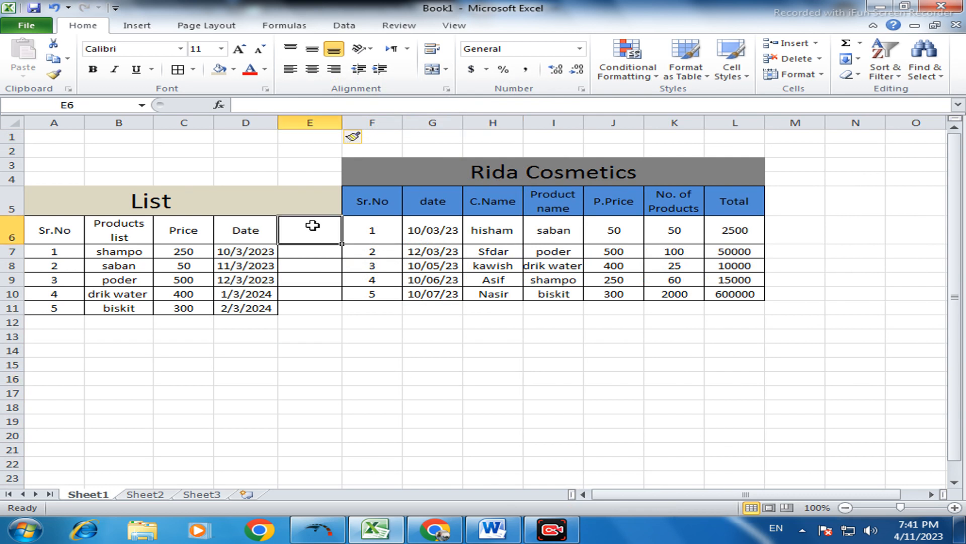
pyautogui.click(312, 124)
pyautogui.click(193, 69)
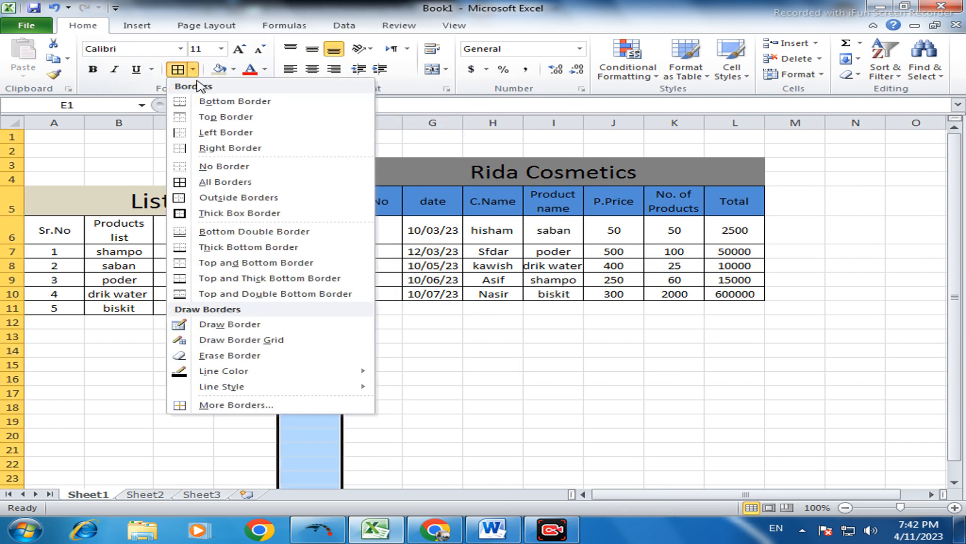
pyautogui.click(221, 167)
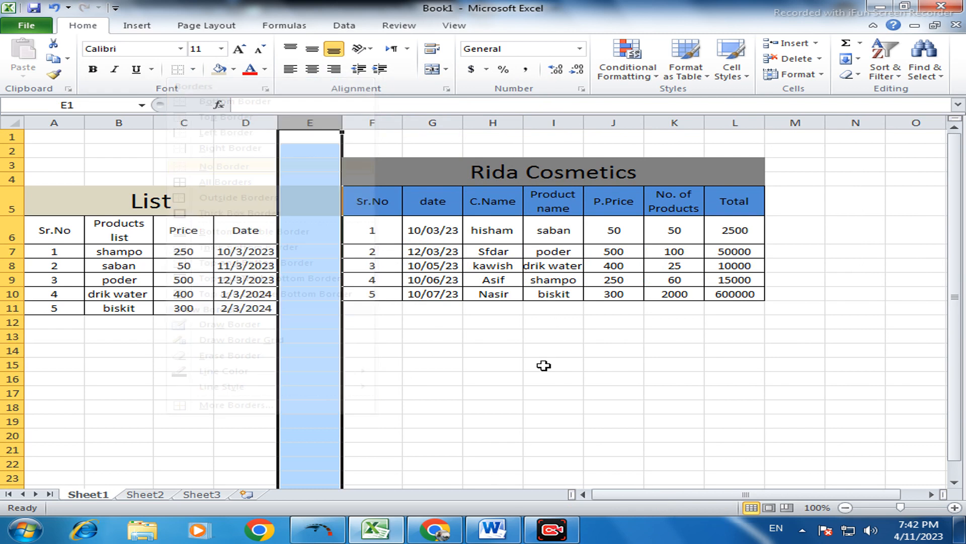
pyautogui.click(548, 377)
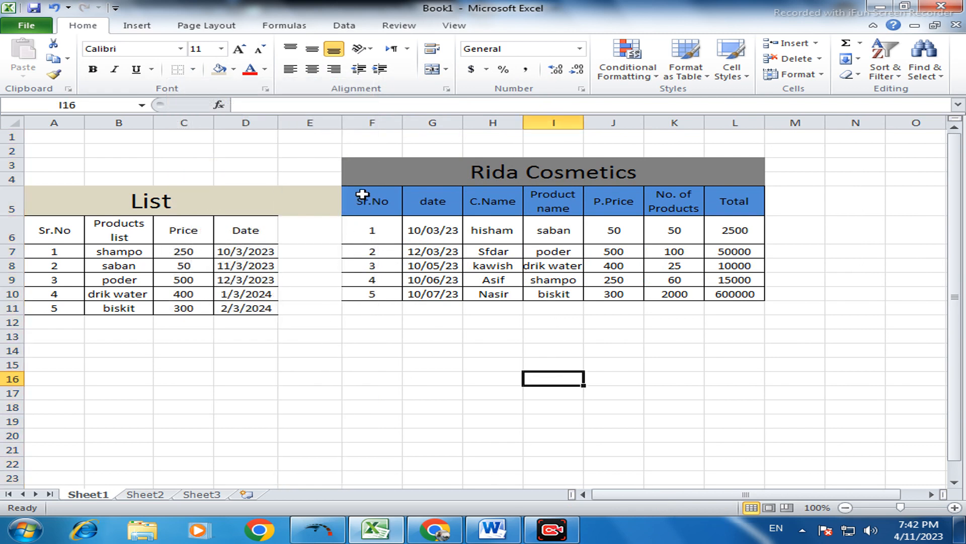
# Step: Add a left border to the sales table's Sr.No cells F5:F10
pyautogui.moveTo(362, 200); pyautogui.dragTo(362, 294)
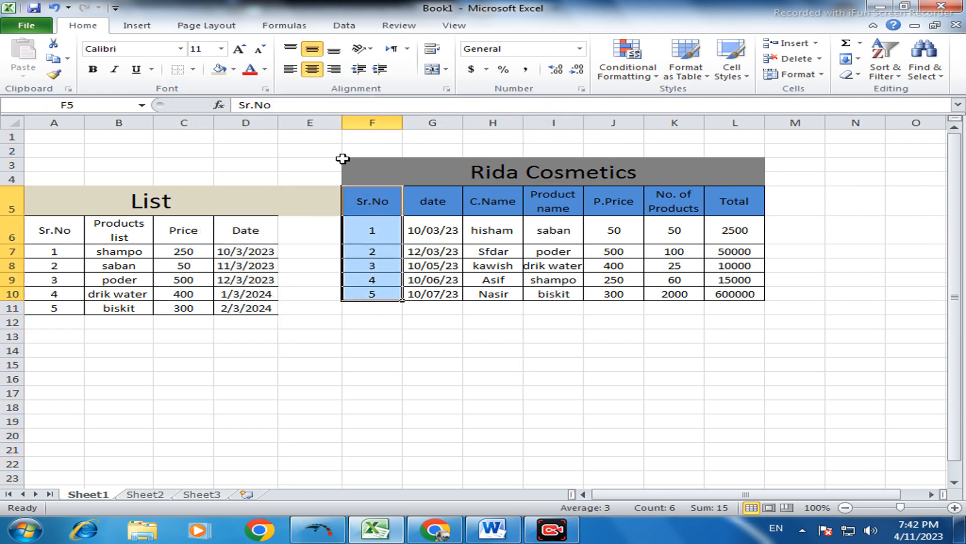
pyautogui.click(193, 69)
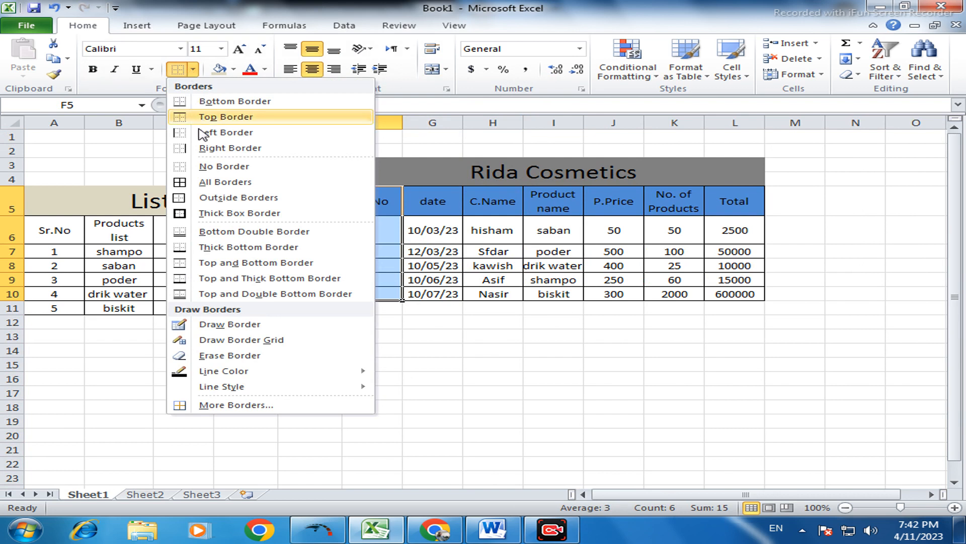
pyautogui.click(187, 132)
pyautogui.click(484, 460)
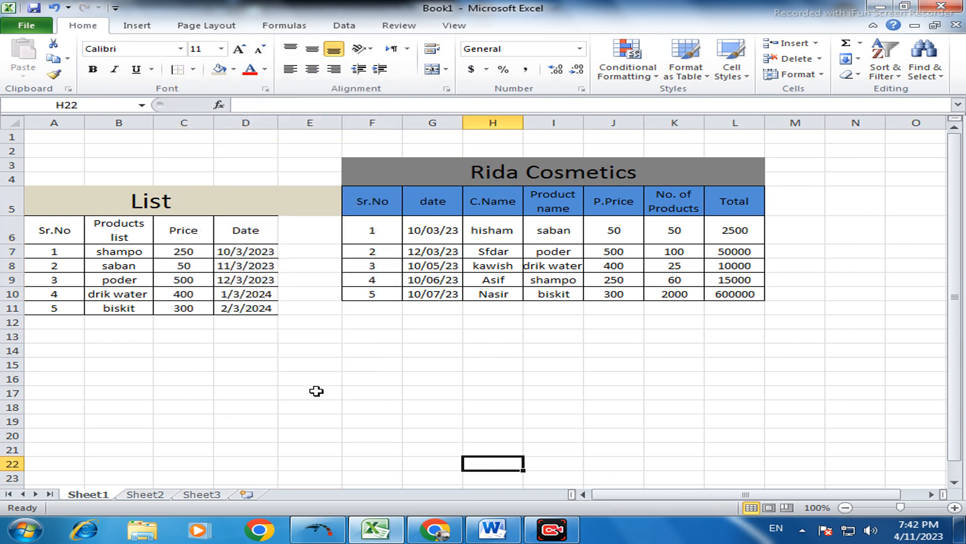
# Step: Fill the sales table's Total cells L6:L10 with light orange
pyautogui.moveTo(720, 224); pyautogui.dragTo(727, 296)
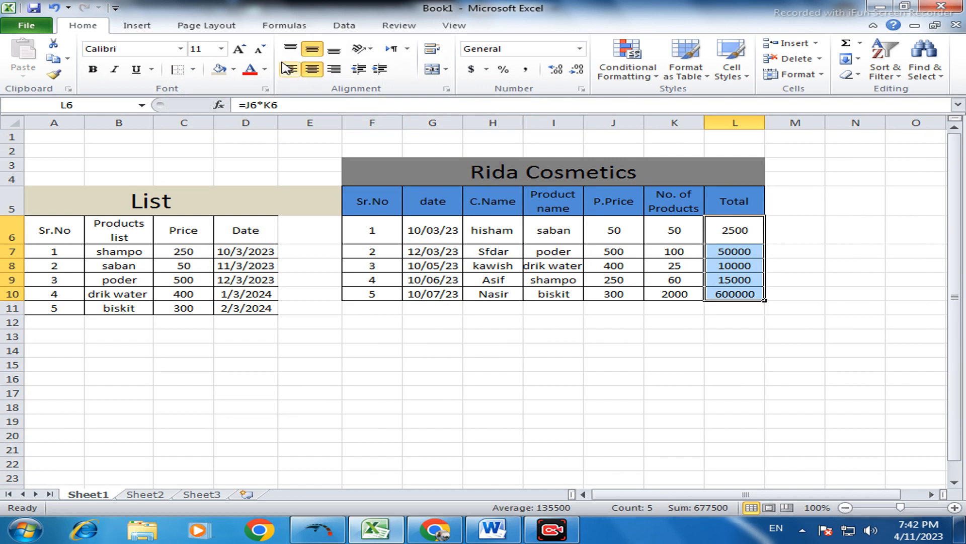
pyautogui.click(234, 69)
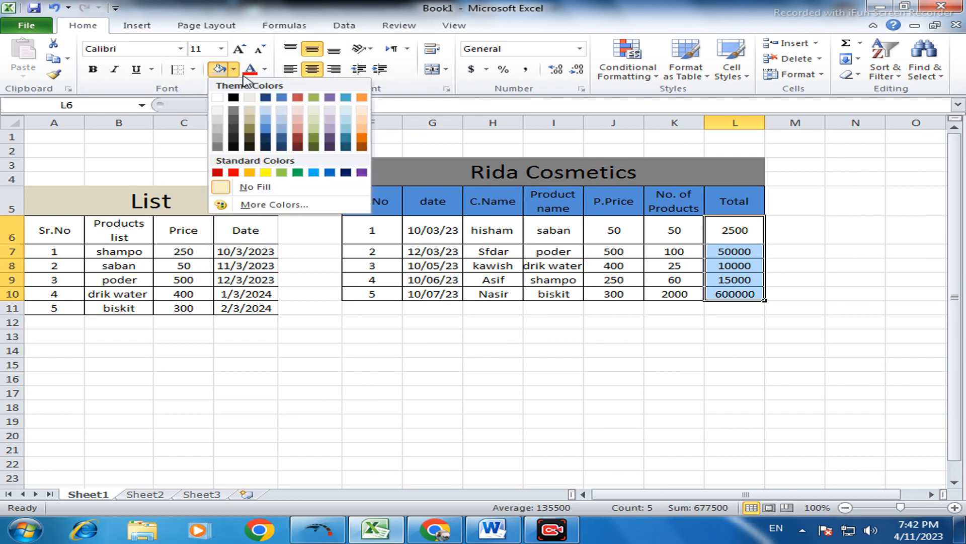
pyautogui.click(362, 129)
pyautogui.click(628, 382)
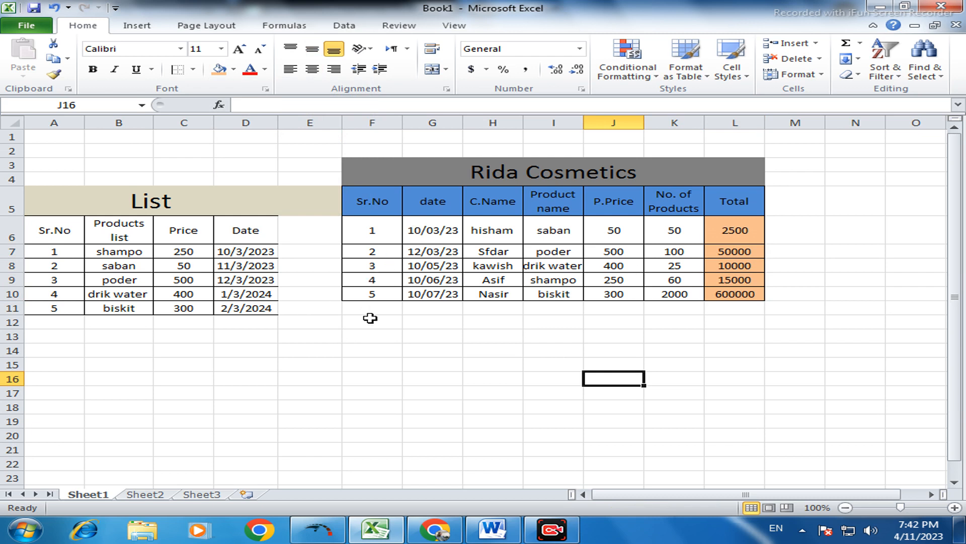
# Step: Fill the List table's Date cells D6:D11, including the heading, with light olive green
pyautogui.moveTo(265, 231); pyautogui.dragTo(263, 304)
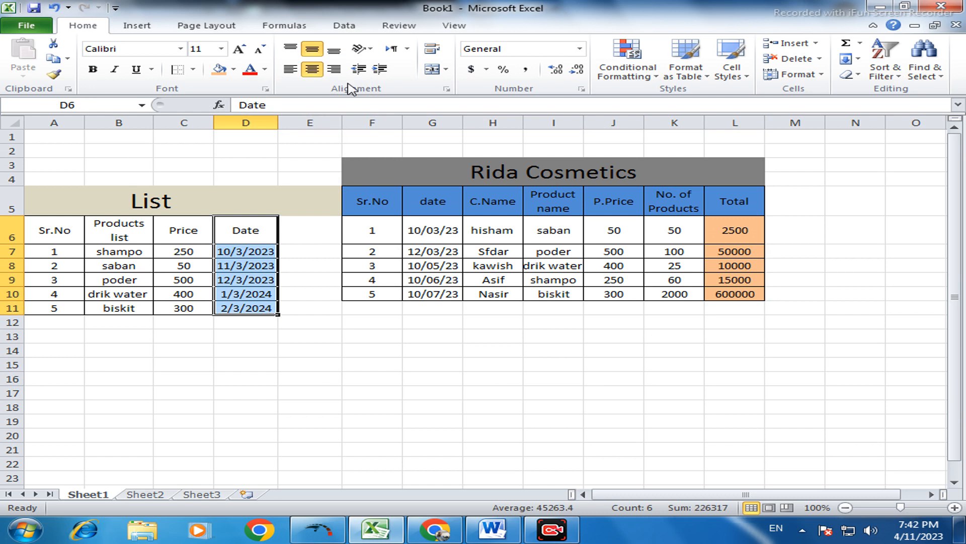
pyautogui.click(234, 71)
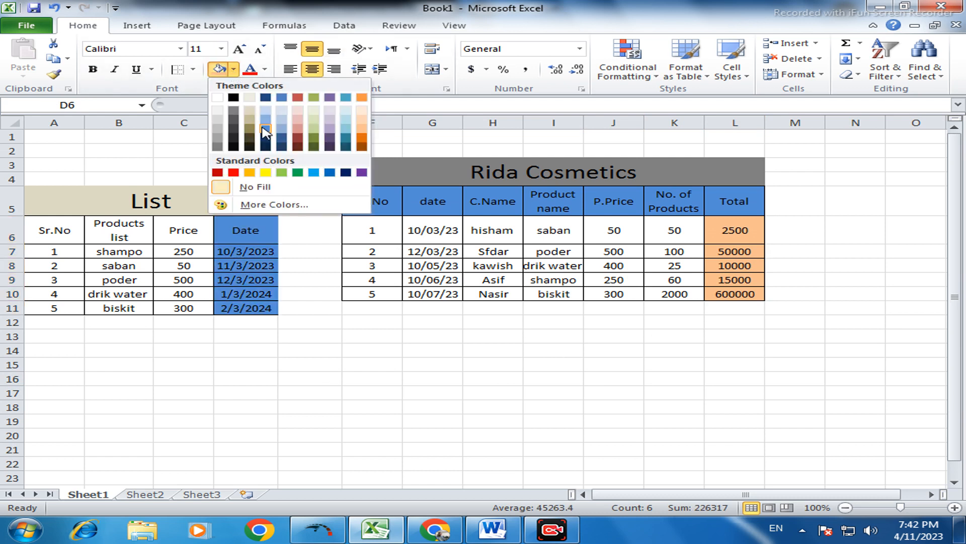
pyautogui.click(312, 131)
pyautogui.click(324, 342)
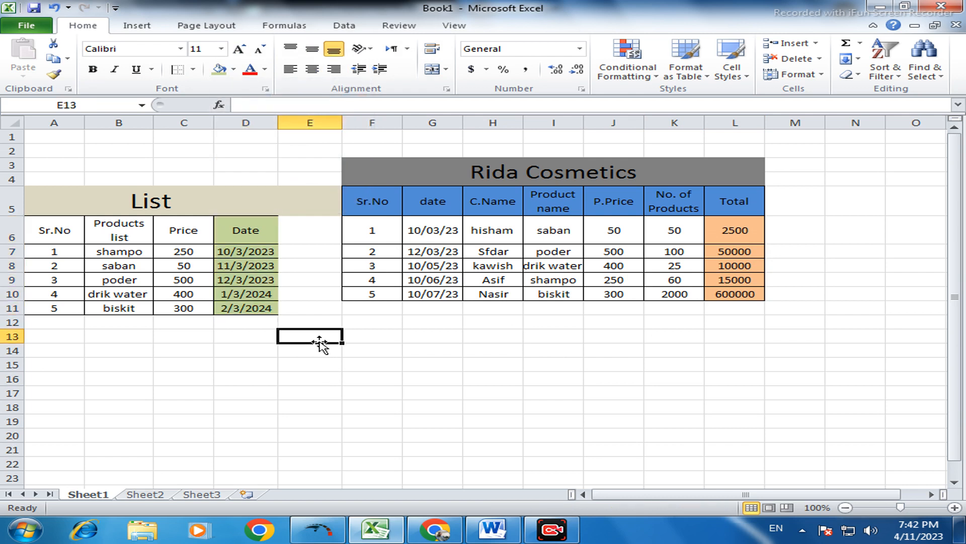
# Step: Apply all borders to the List table's Date cells D6:D11
pyautogui.moveTo(266, 242); pyautogui.dragTo(262, 307)
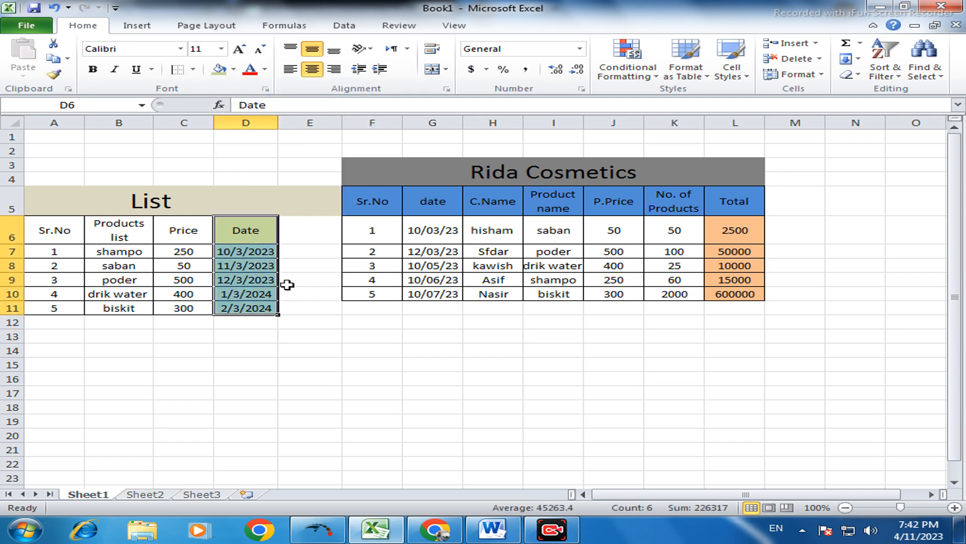
pyautogui.click(192, 70)
pyautogui.click(254, 181)
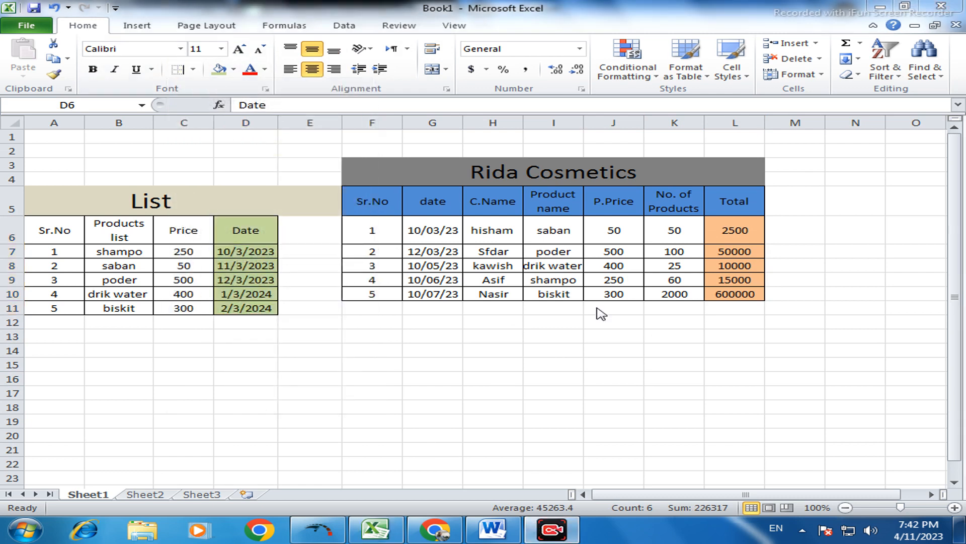